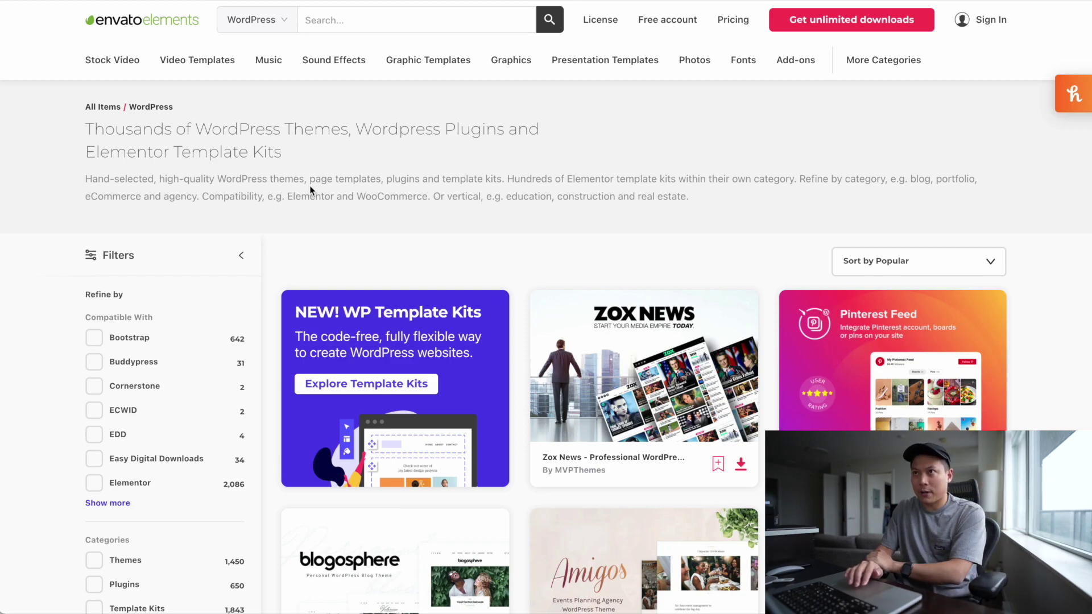
- Scroll down the WordPress listing to the Woodsaw, Yachter and Foturo template kits
scroll(310, 188, down, 1)
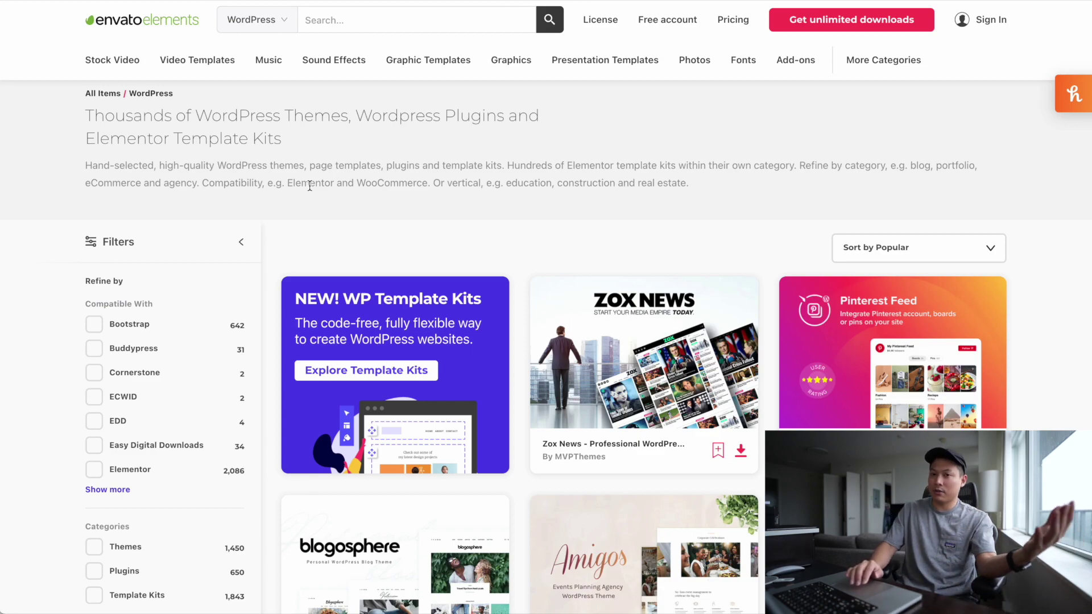
scroll(309, 185, up, 1)
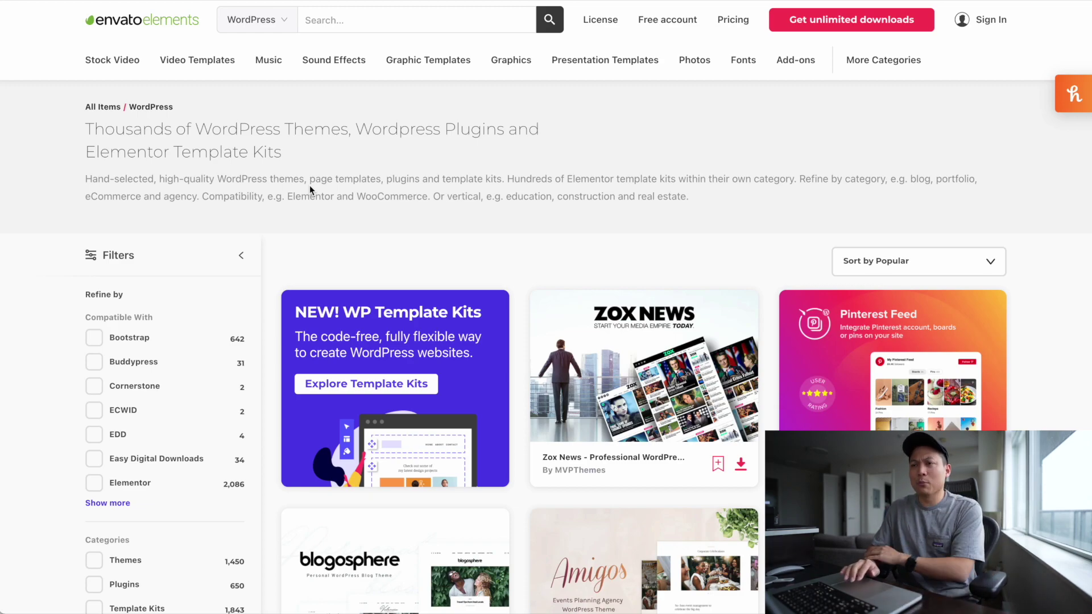
scroll(309, 185, down, 3)
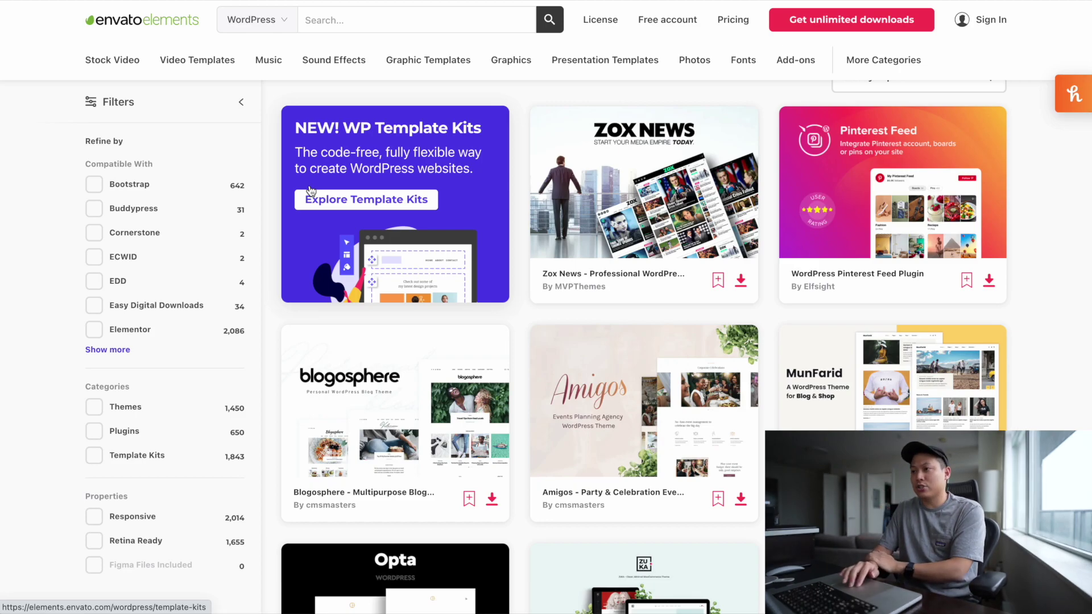
scroll(311, 190, down, 5)
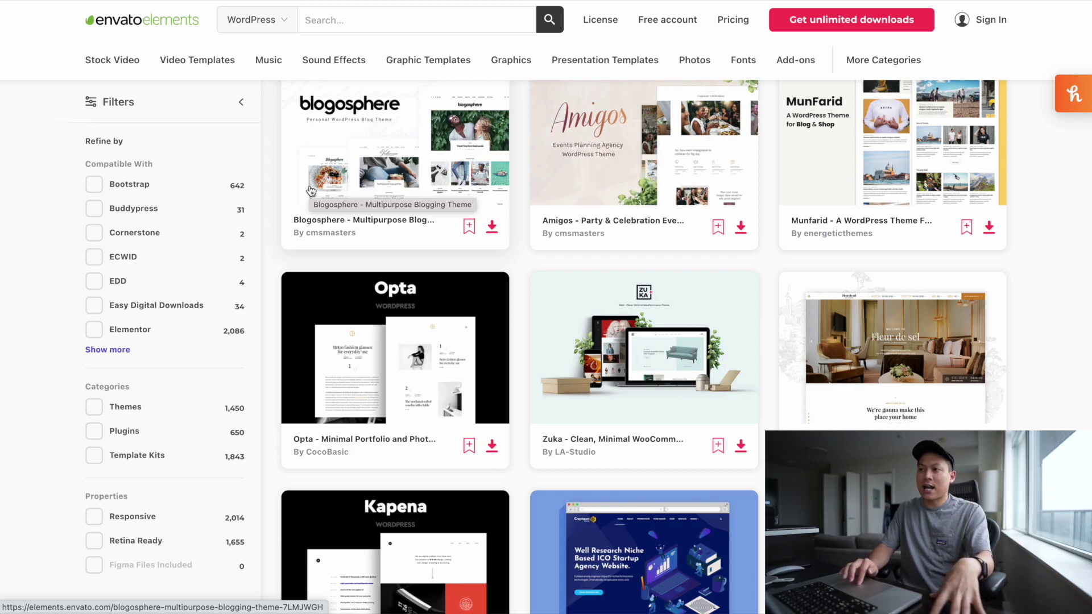
scroll(638, 313, down, 5)
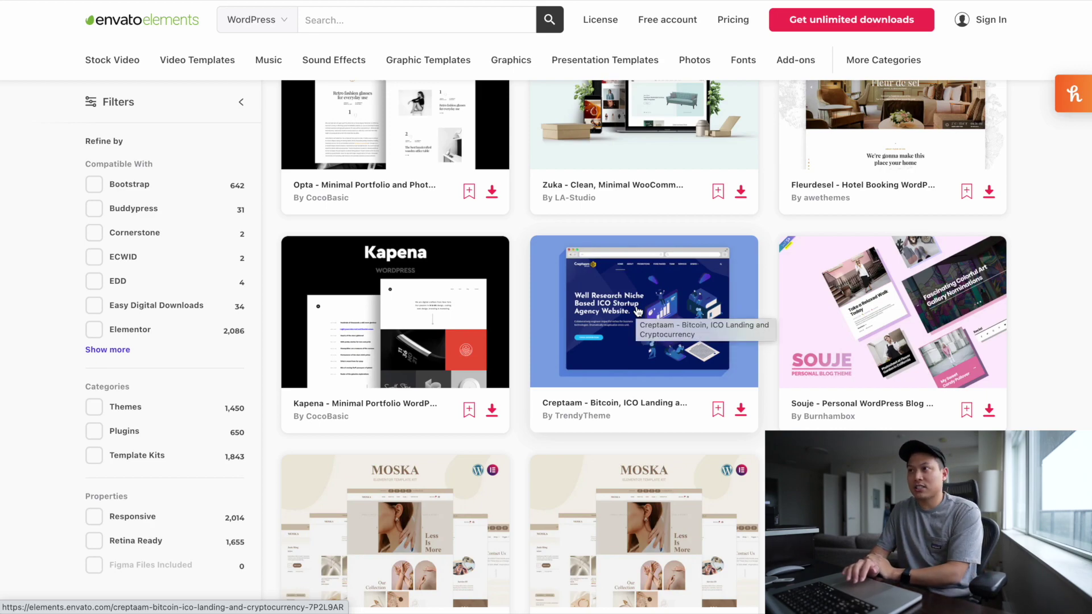
scroll(637, 311, down, 8)
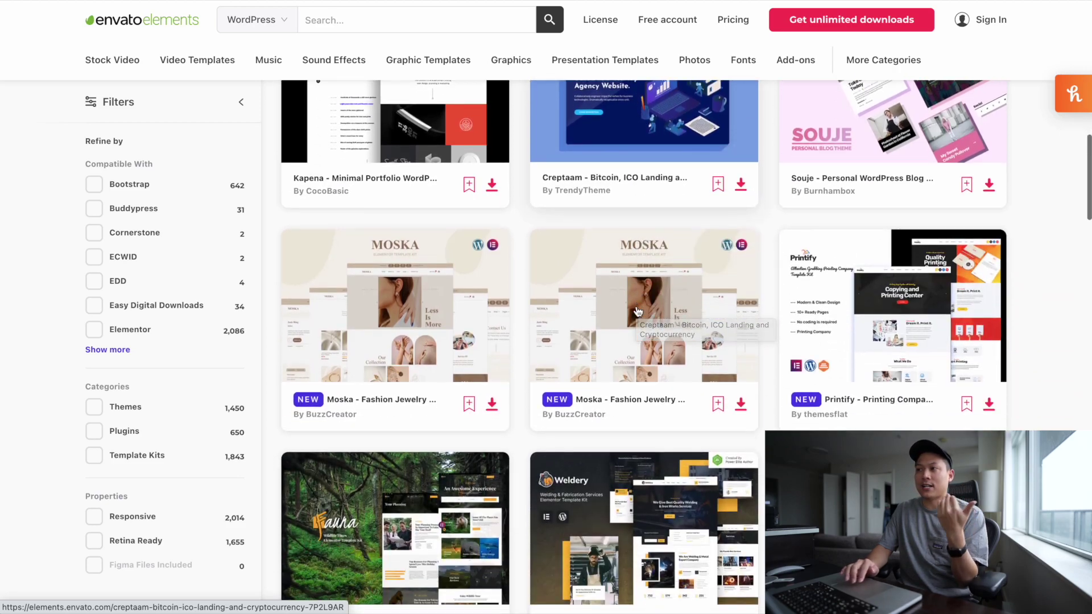
scroll(638, 311, down, 10)
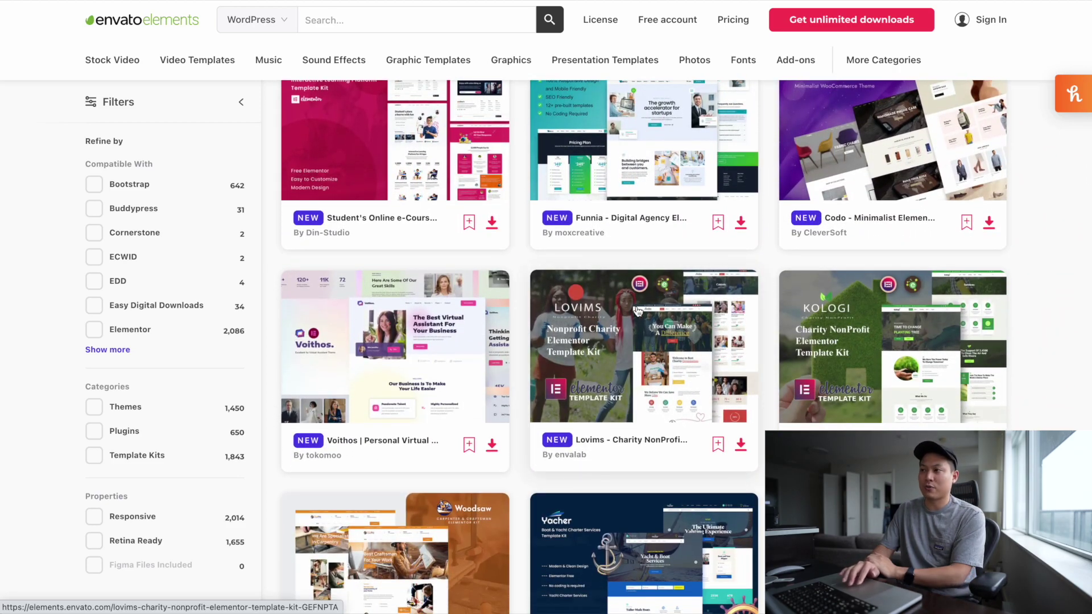
scroll(638, 311, down, 5)
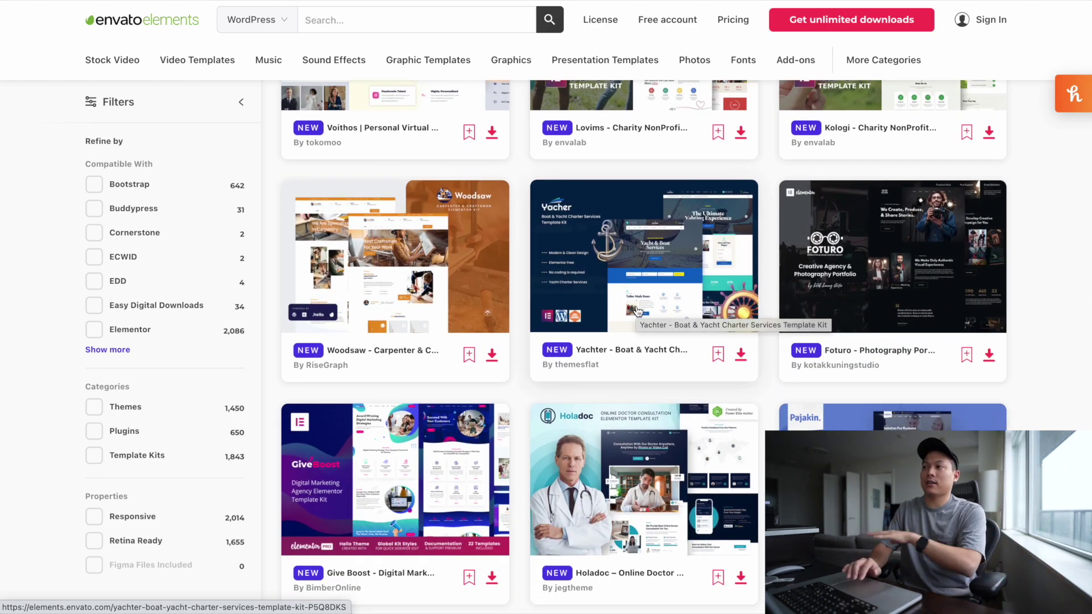
click(878, 270)
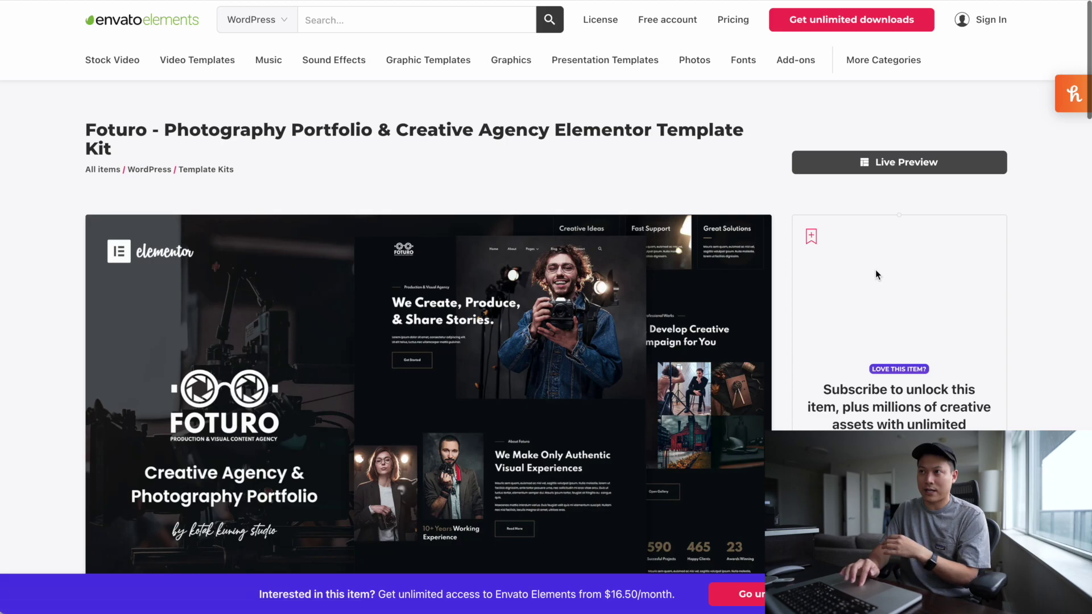
click(863, 159)
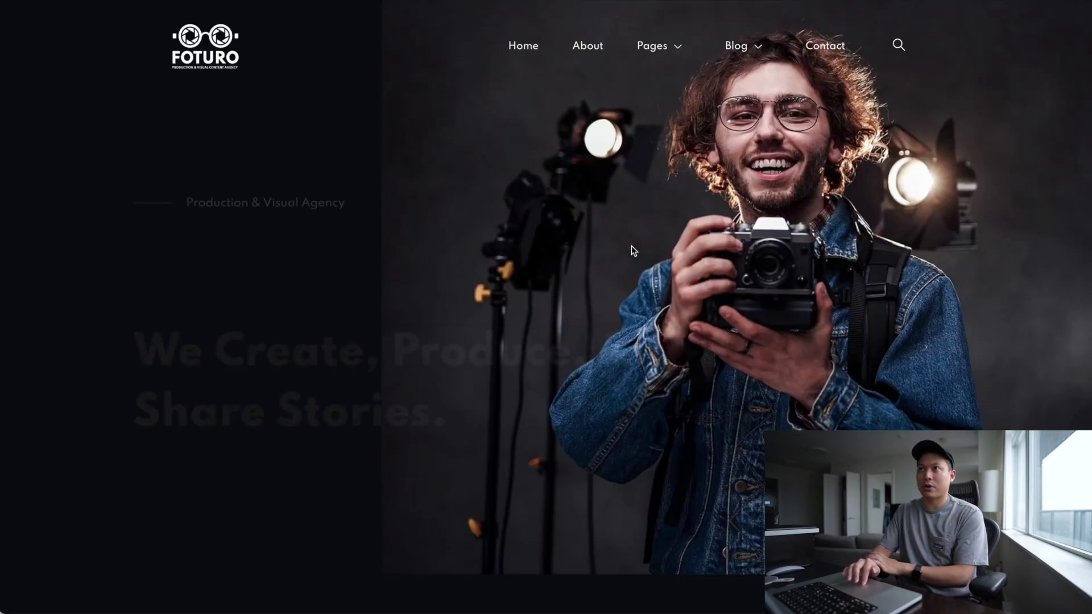
scroll(444, 234, down, 2)
scroll(445, 233, down, 15)
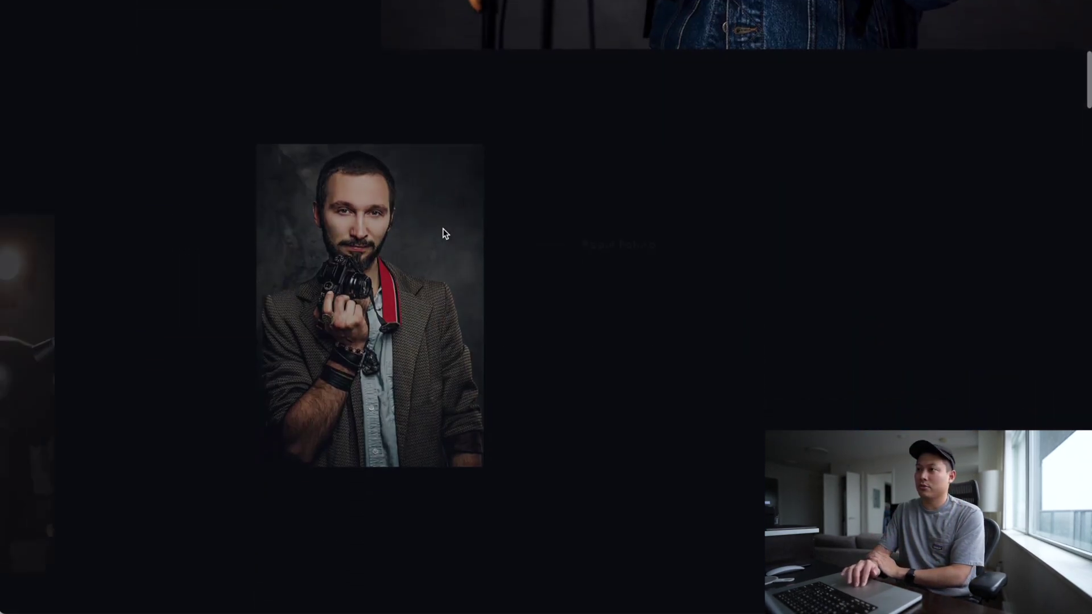
scroll(444, 234, down, 12)
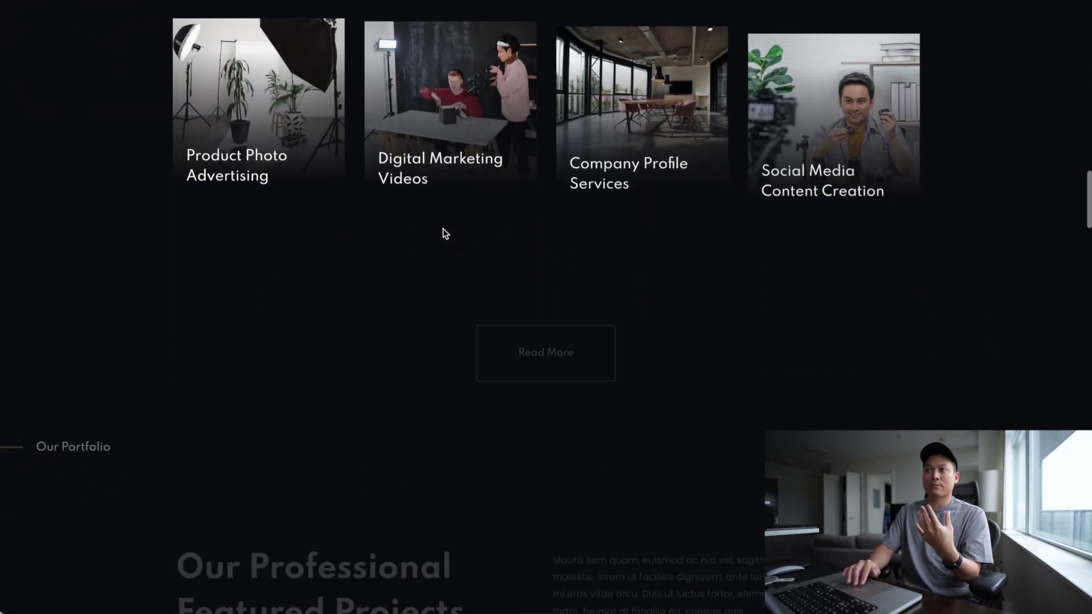
scroll(443, 231, down, 15)
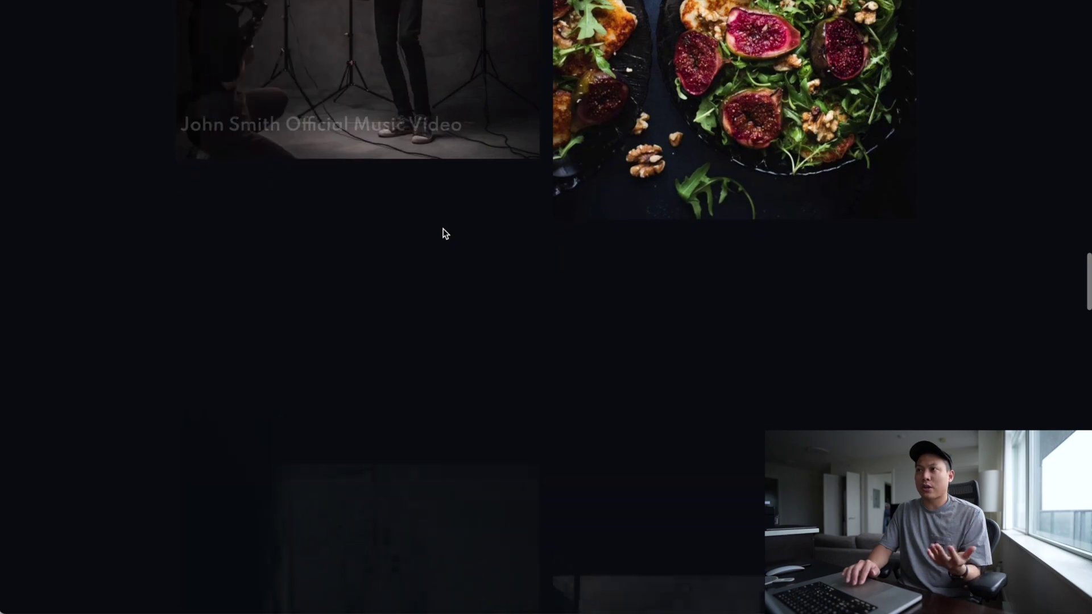
scroll(445, 234, down, 15)
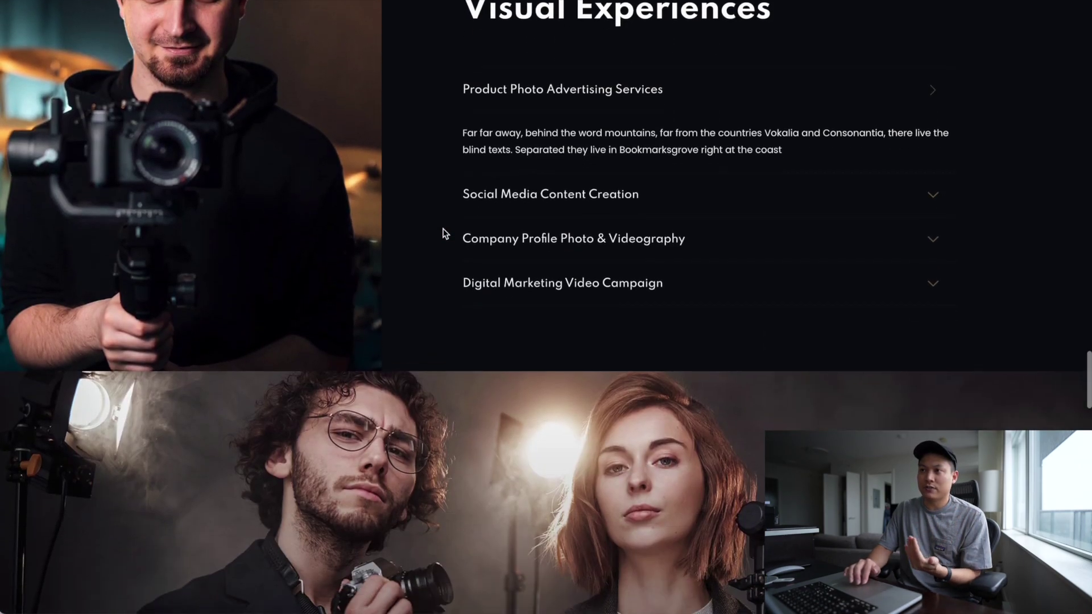
scroll(443, 233, down, 10)
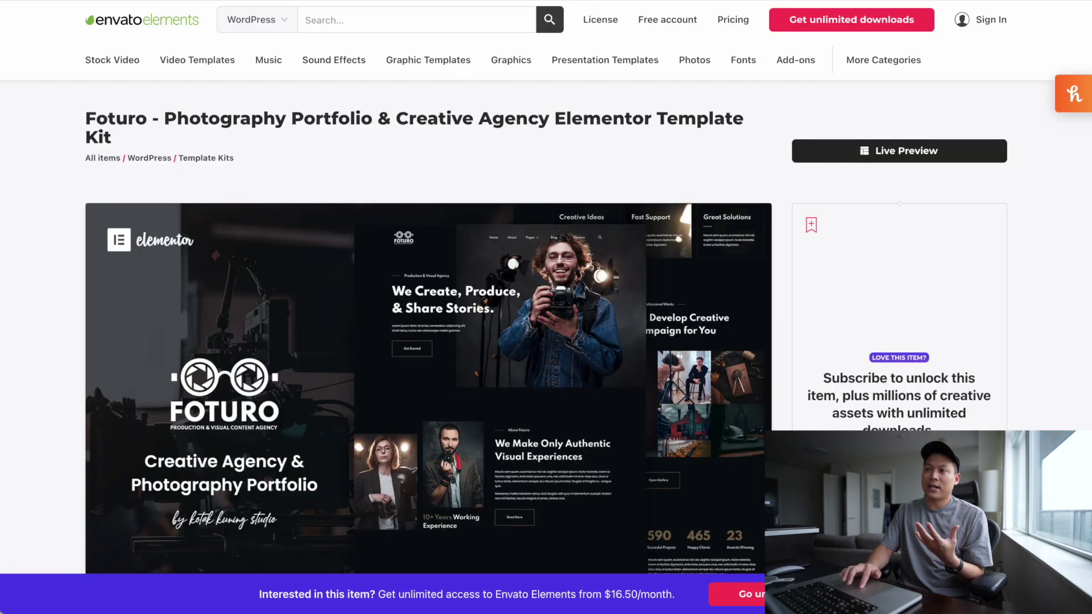
key(alt+Left)
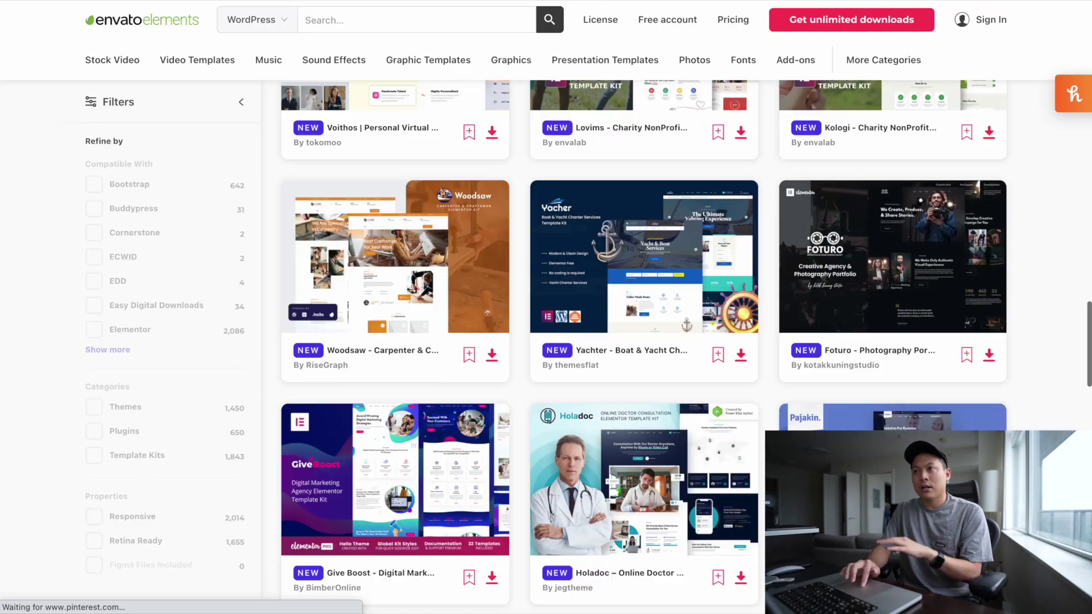
- Scroll the Envato Elements template listing back up to the top
scroll(423, 334, down, 10)
scroll(423, 335, up, 5)
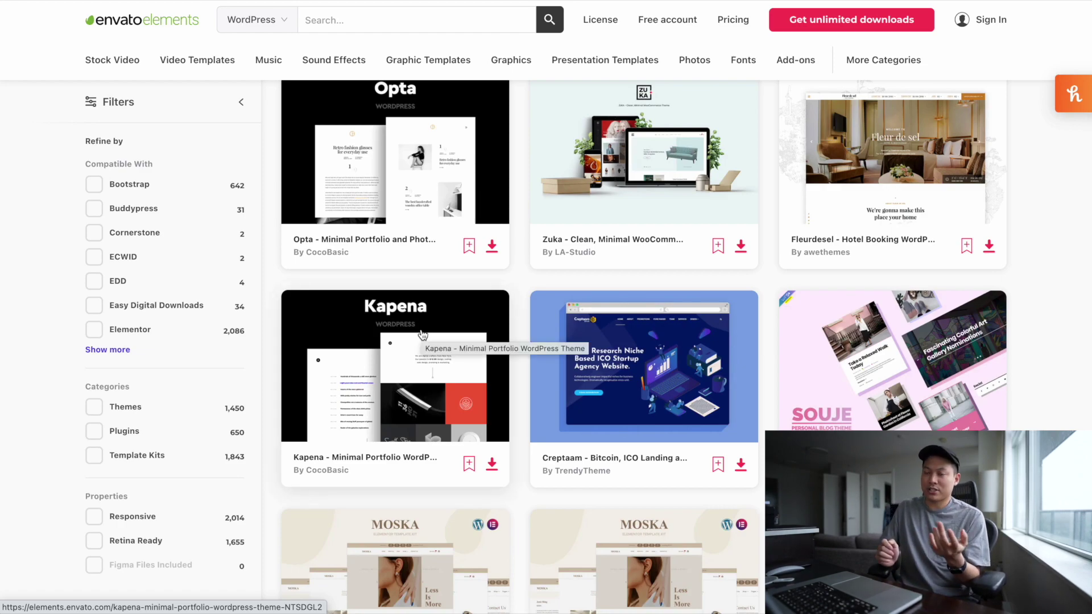
scroll(423, 335, up, 10)
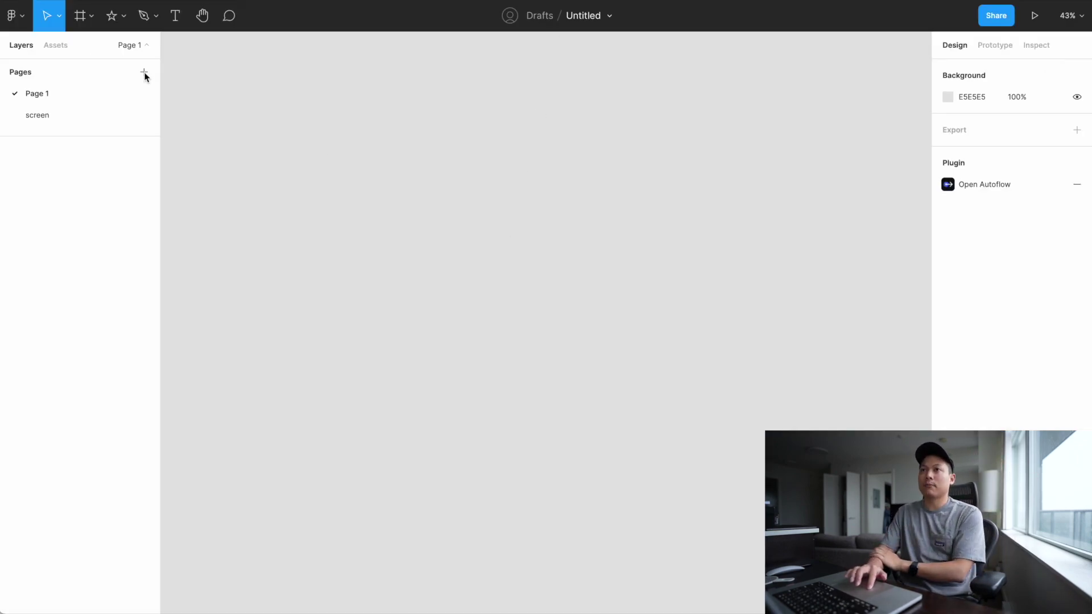
- Launch the Autoflow plugin from the main menu's Plugins list
click(16, 20)
mouse_move(53, 227)
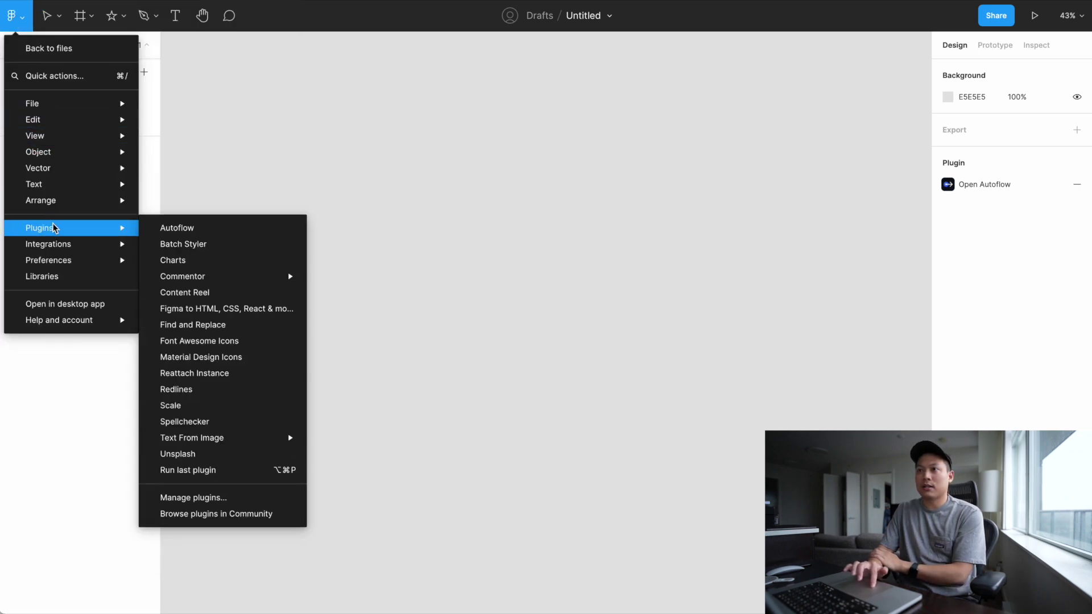
click(159, 227)
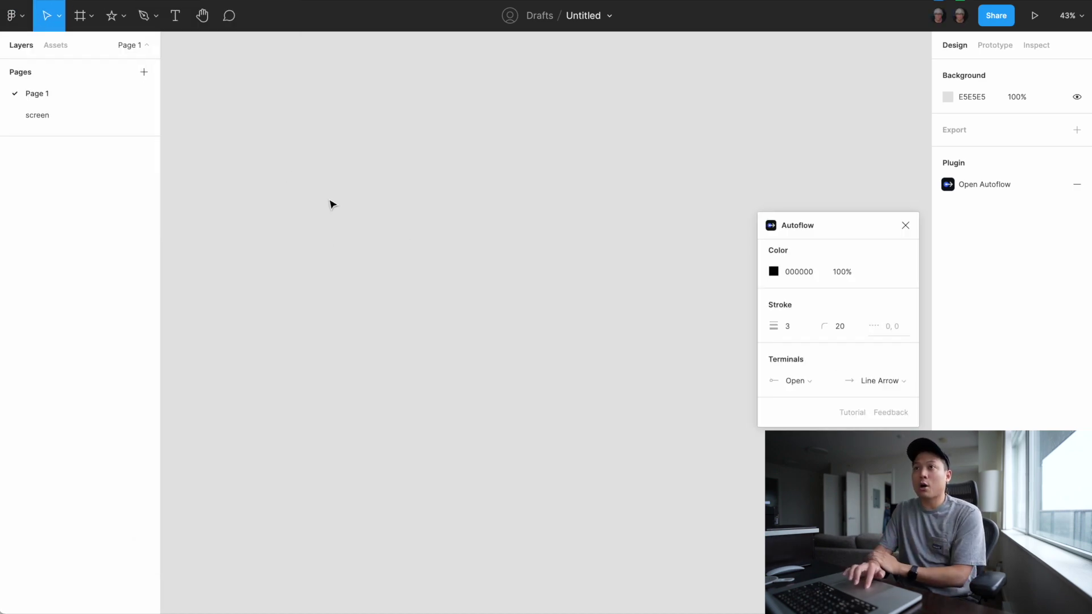
- Draw a 238×238 grey square and duplicate it into a row of five
click(124, 20)
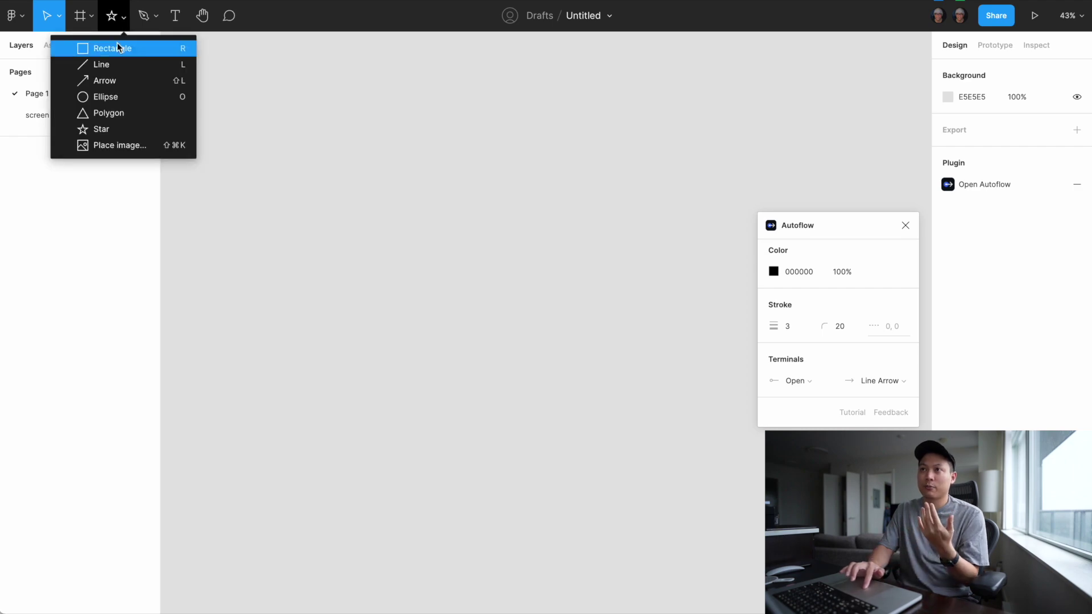
click(117, 45)
mouse_move(253, 151)
mouse_down()
mouse_move(324, 219)
mouse_move(279, 196)
mouse_move(367, 196)
mouse_up()
key(super+d)
key(super+d)
key(super+d)
scroll(309, 230, down, 3)
- Copy the row of five squares downward into a four-row grid
drag(250, 248, 641, 161)
drag(504, 202, 503, 263)
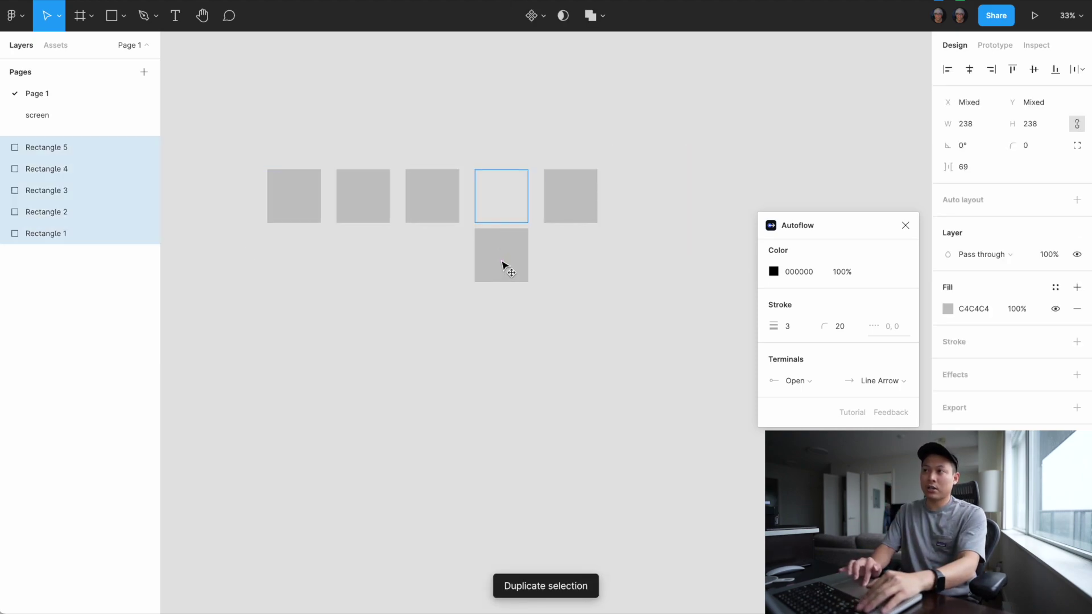
key(Escape)
drag(439, 223, 441, 286)
key(super+d)
key(super+d)
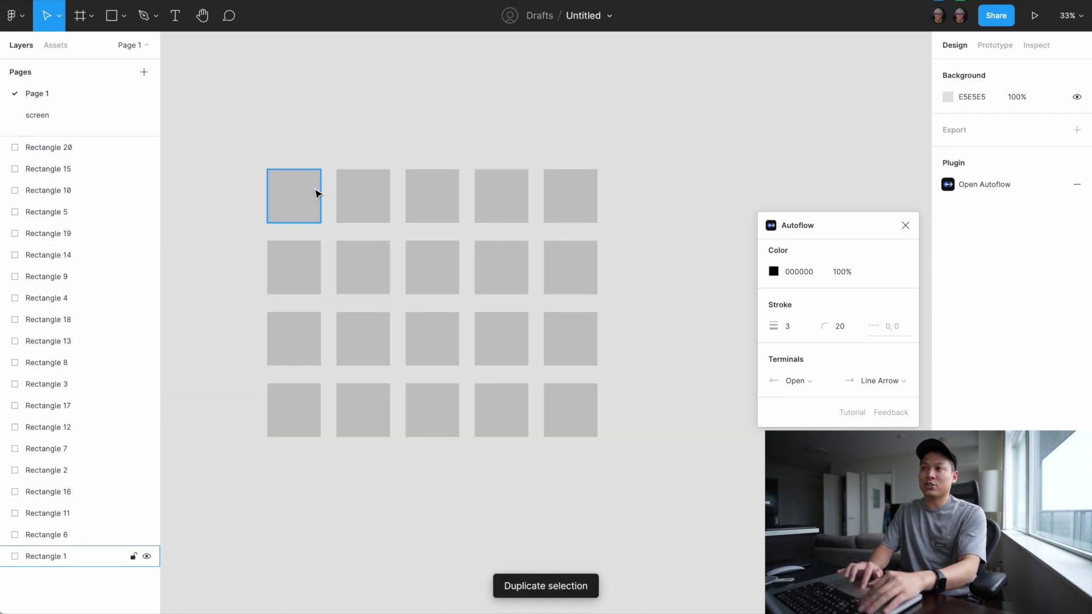
- Copy one square out to the left of the grid and select it
drag(317, 188, 222, 186)
click(238, 137)
scroll(238, 137, left, 6)
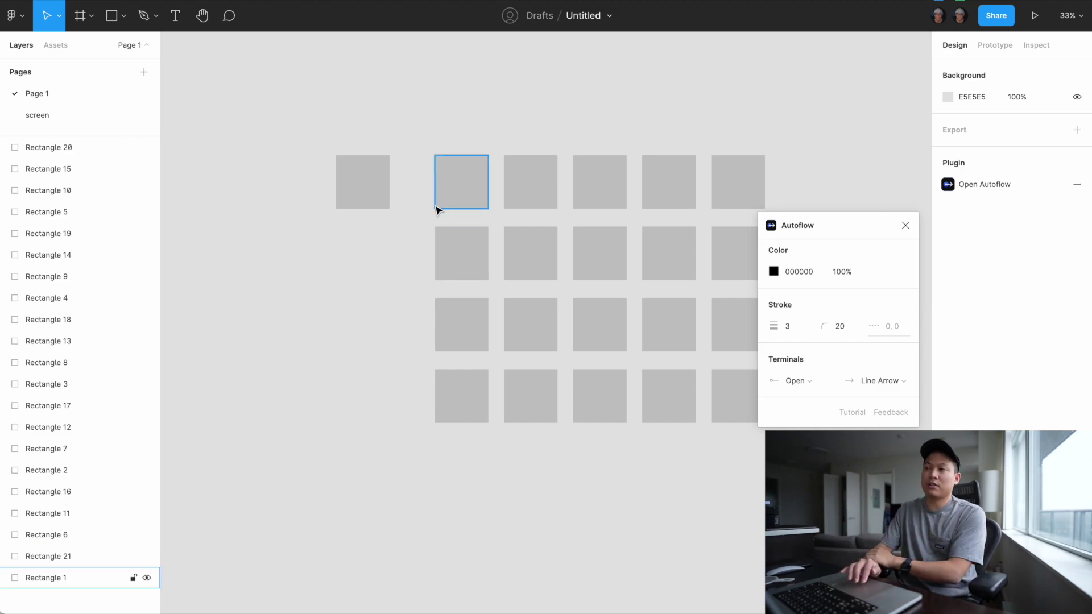
click(380, 190)
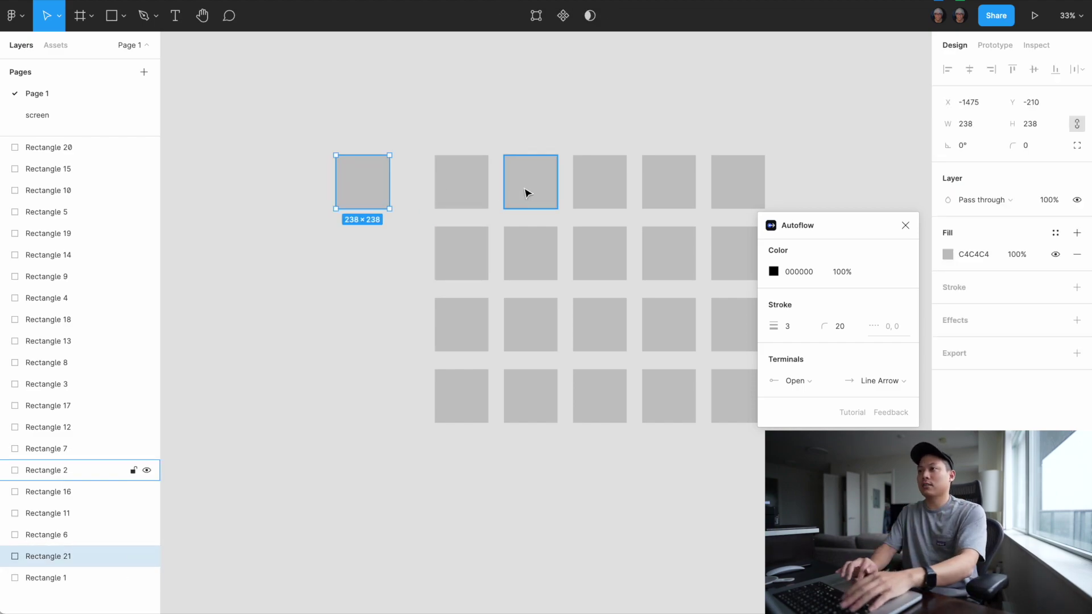
click(448, 147)
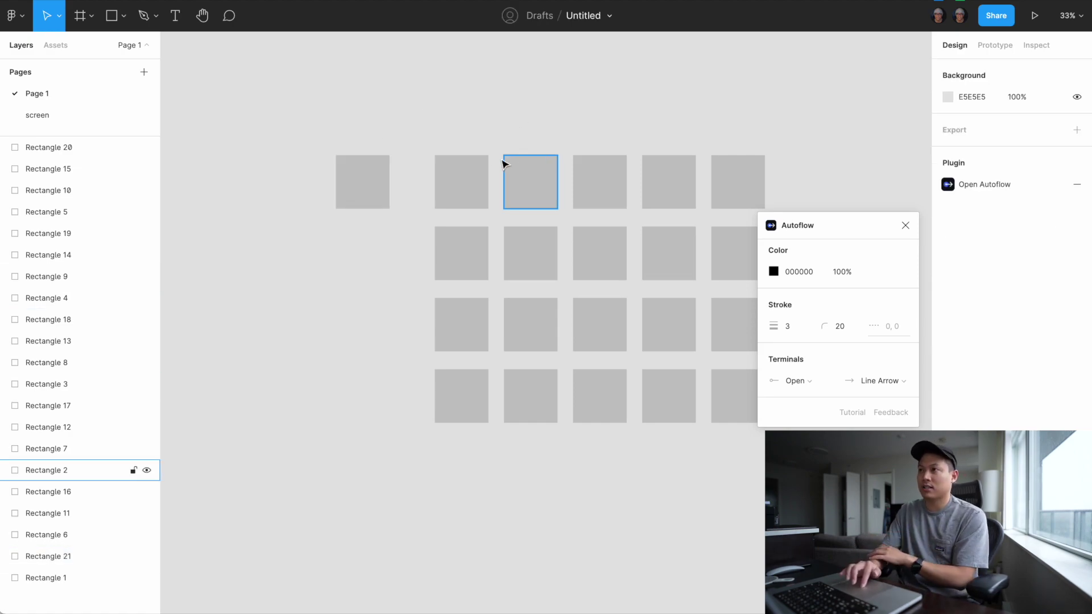
click(359, 176)
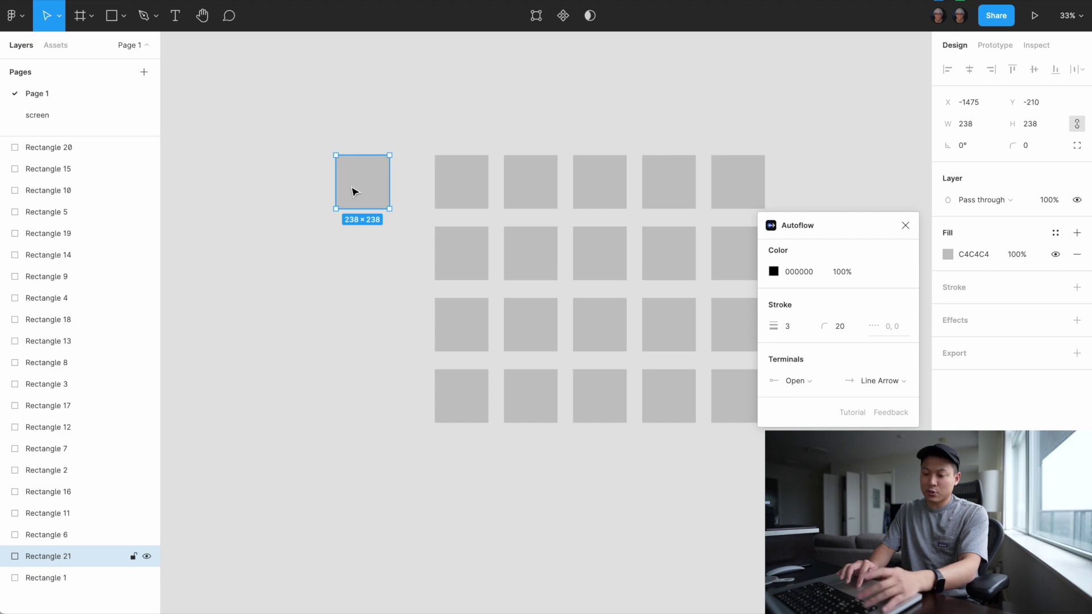
- Draw Autoflow arrows from the lone square and top-row square to row 2 squares
shift+click(603, 188)
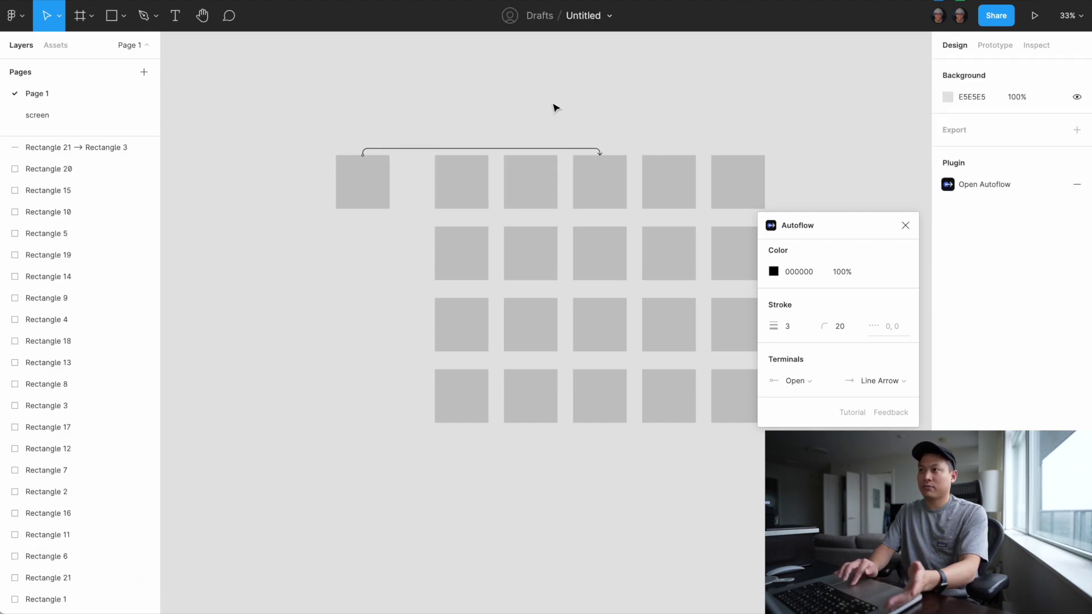
click(374, 181)
shift+click(449, 241)
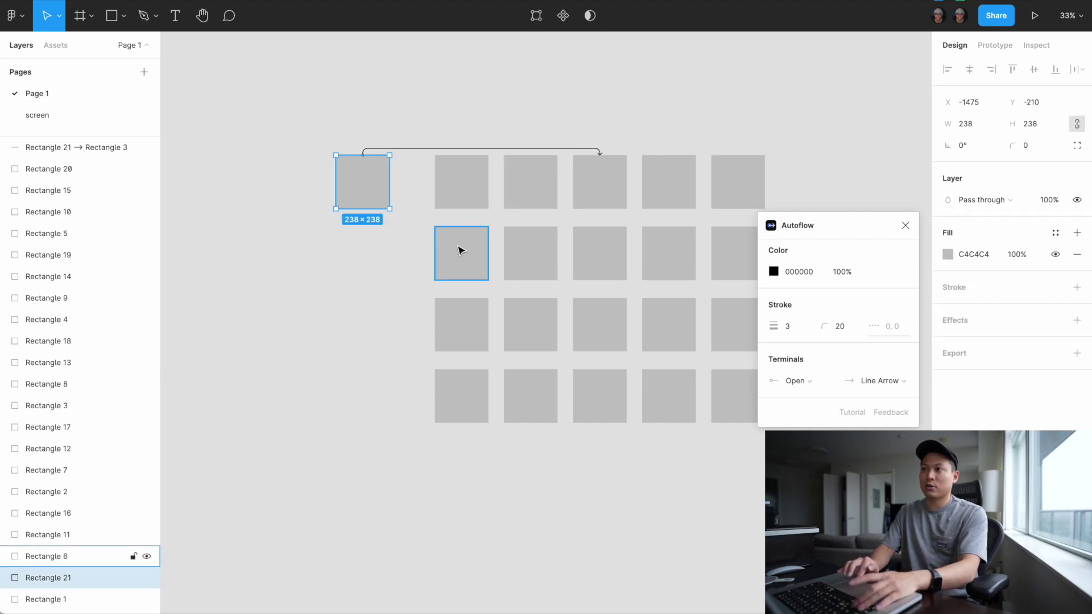
click(446, 229)
click(475, 184)
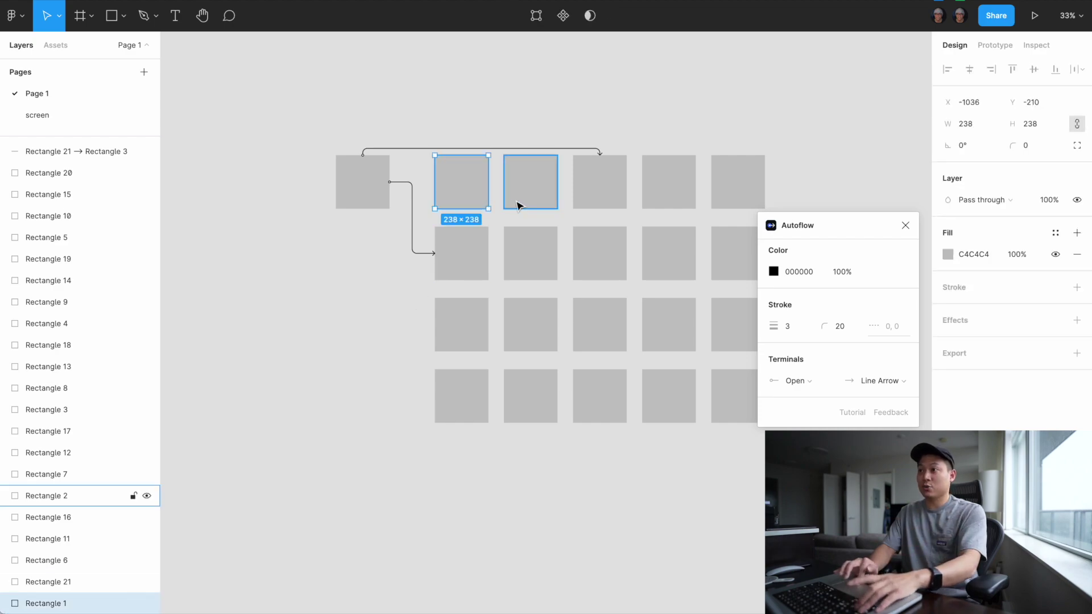
shift+click(535, 246)
click(535, 246)
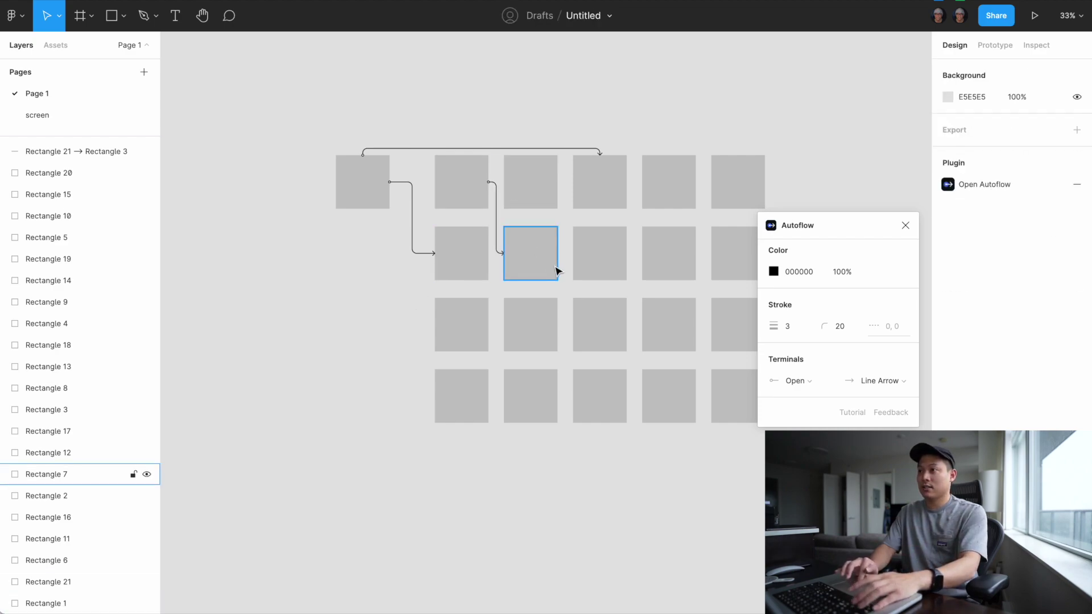
- Connect squares across rows 3, 4 and the top row, then delete everything
shift+click(665, 327)
click(664, 327)
shift+click(586, 390)
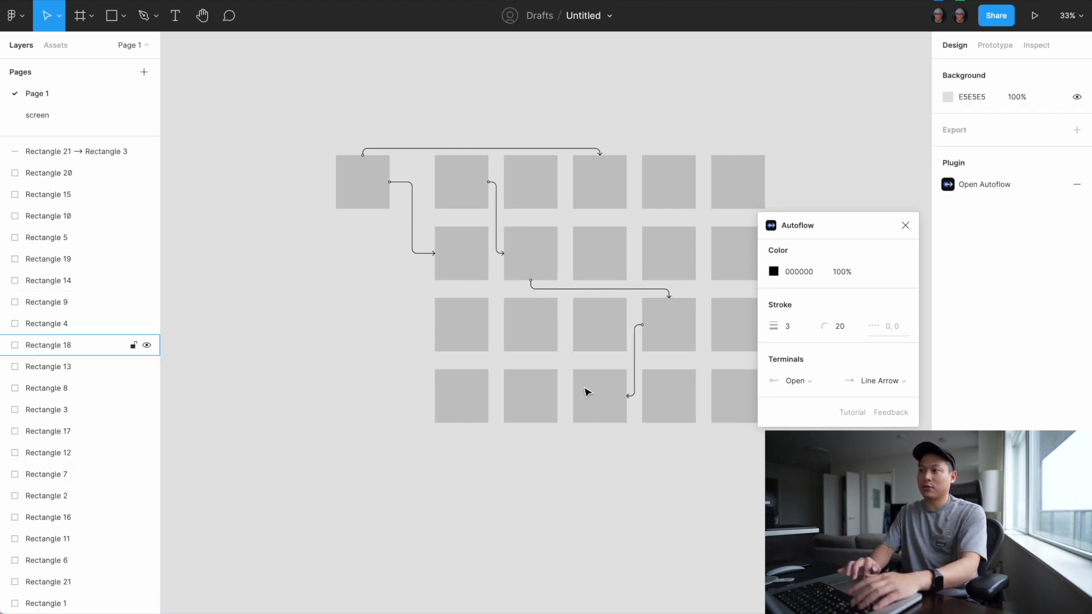
click(520, 414)
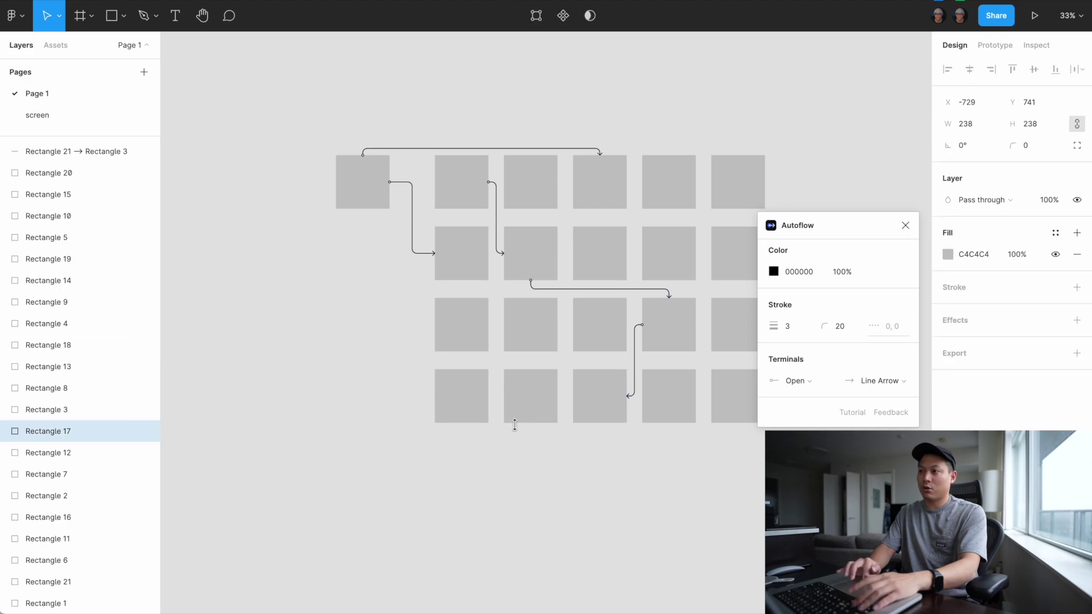
shift+click(556, 400)
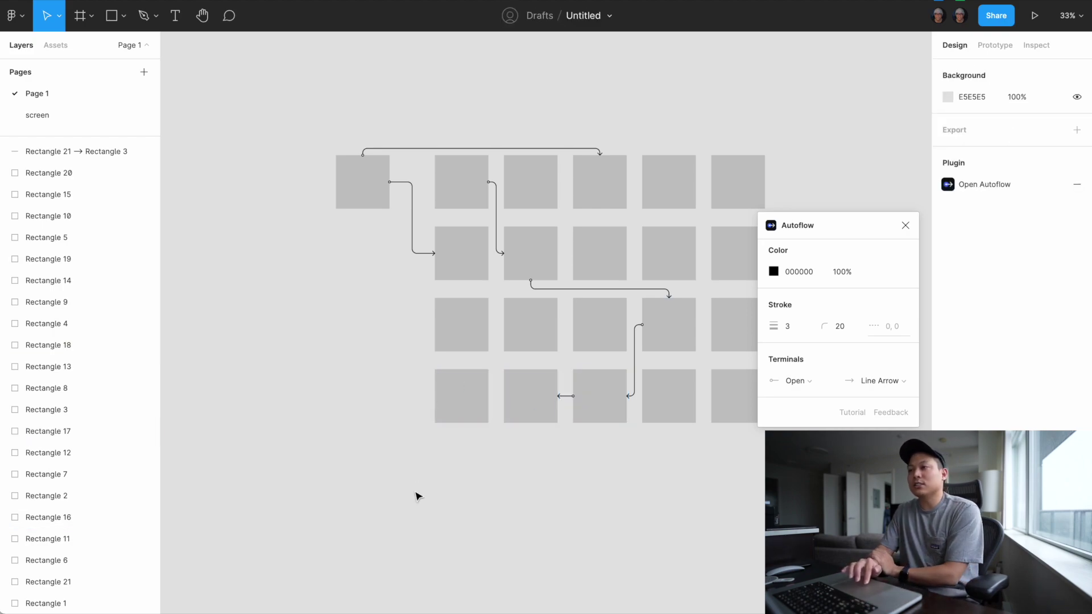
click(465, 394)
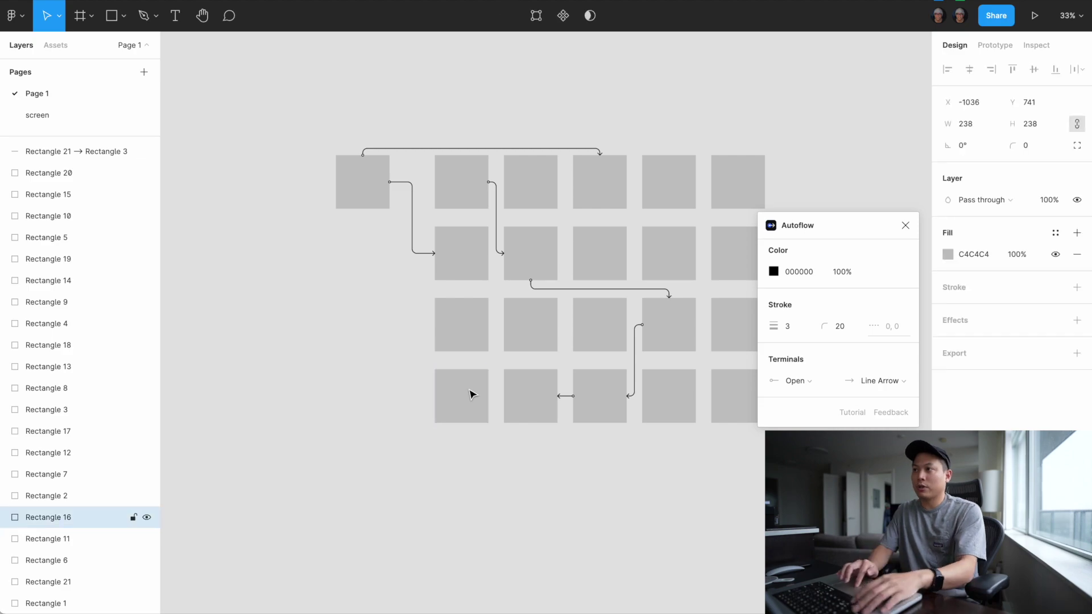
shift+click(694, 180)
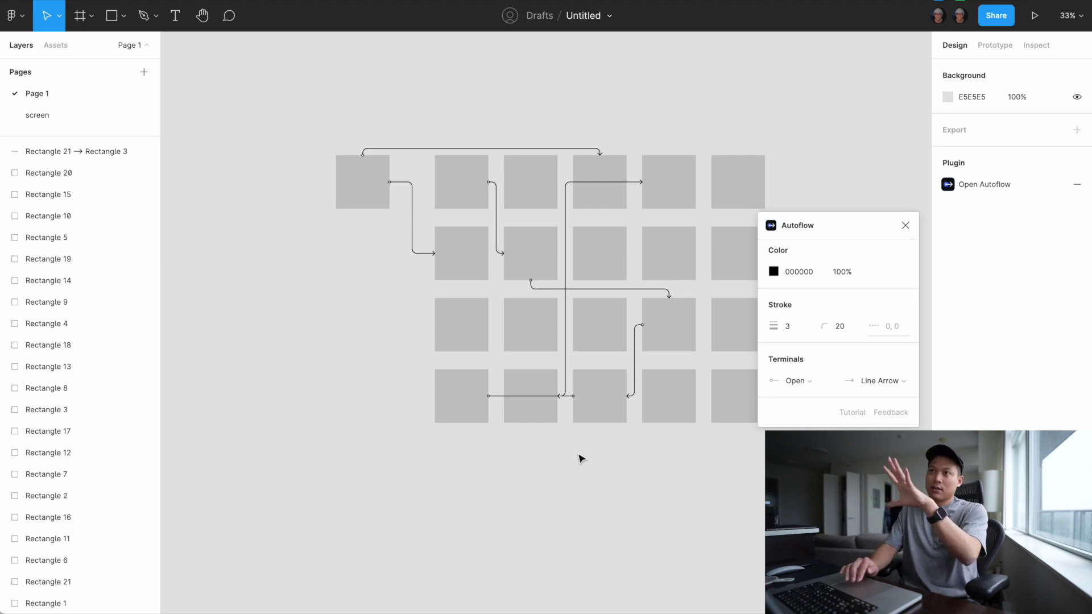
drag(279, 58, 753, 500)
key(Delete)
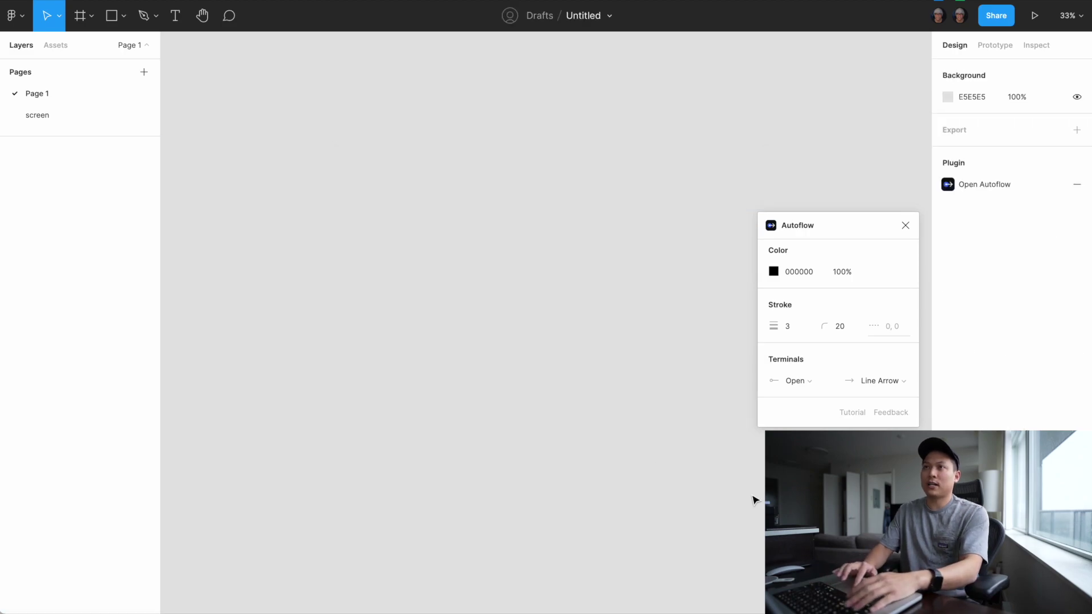
- Launch the Charts plugin from the main menu's Plugins list
click(15, 15)
mouse_move(55, 235)
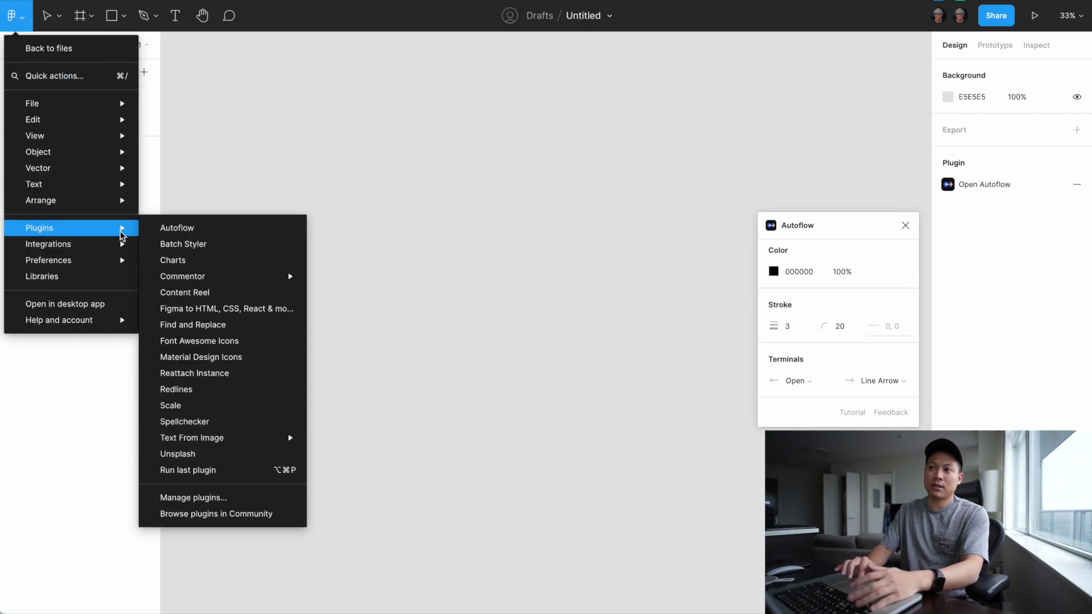
click(195, 267)
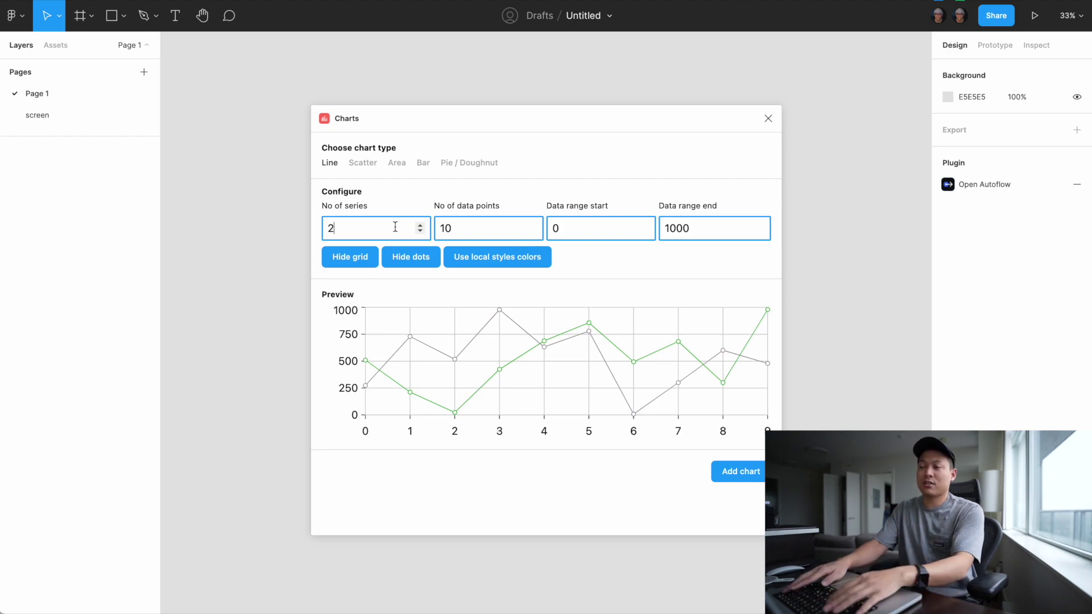
- Add a line chart with 3 series and 12 data points ranging 0–1000
key(BackSpace)
text(30)
key(BackSpace)
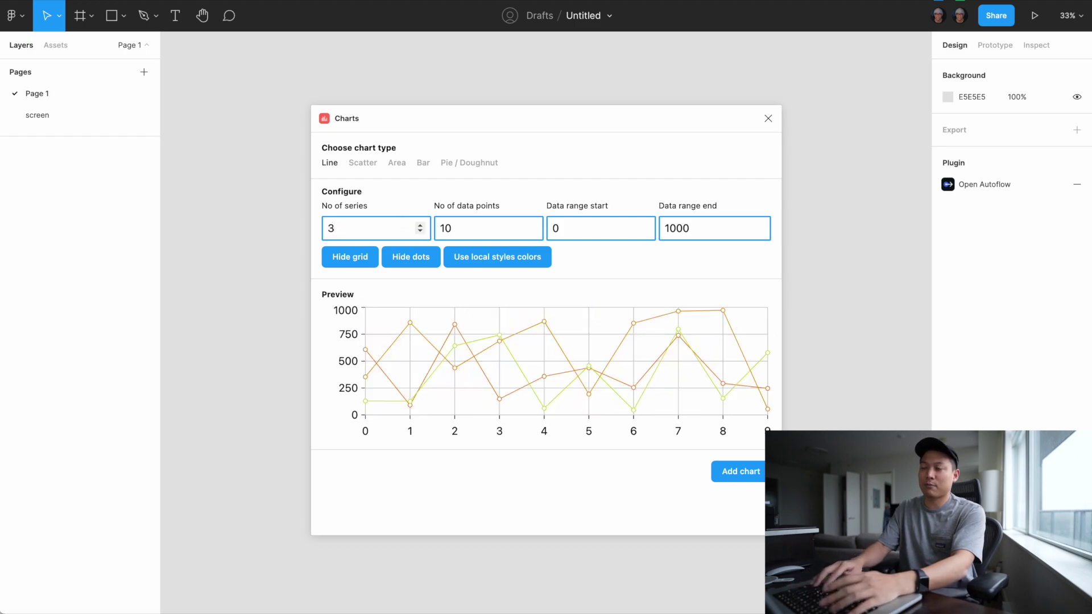
click(532, 226)
click(532, 226)
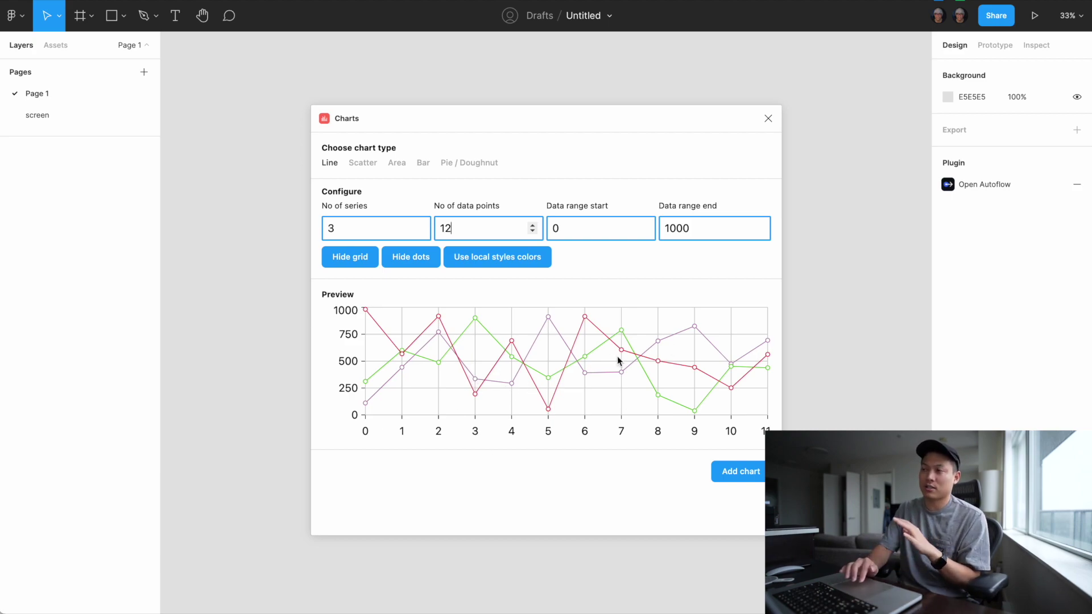
click(728, 474)
scroll(532, 305, up, 5)
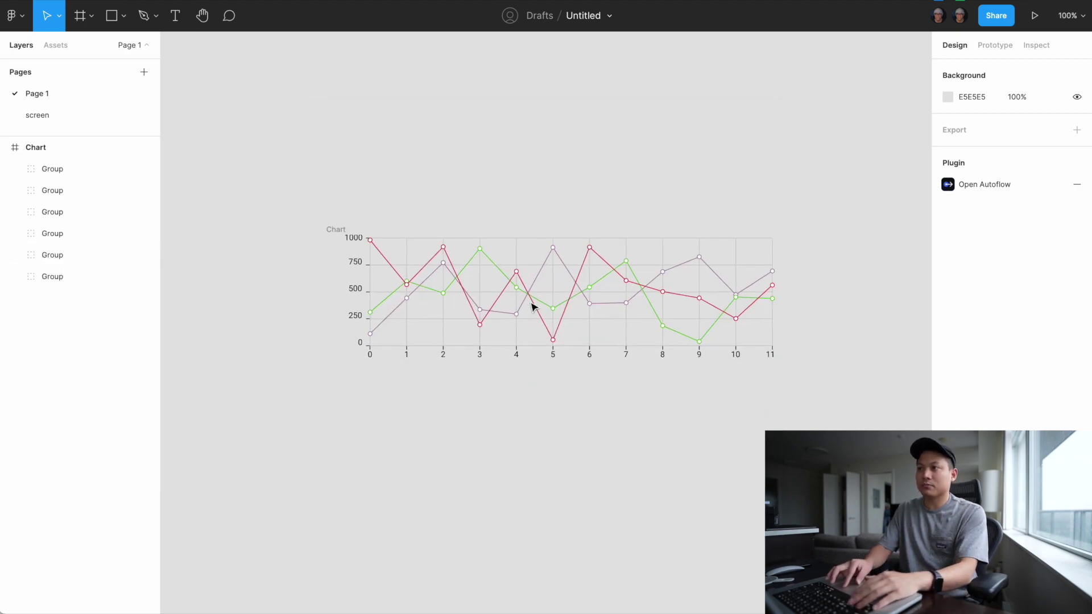
- Give the chart's red series line a stroke weight of 3
scroll(532, 305, down, 5)
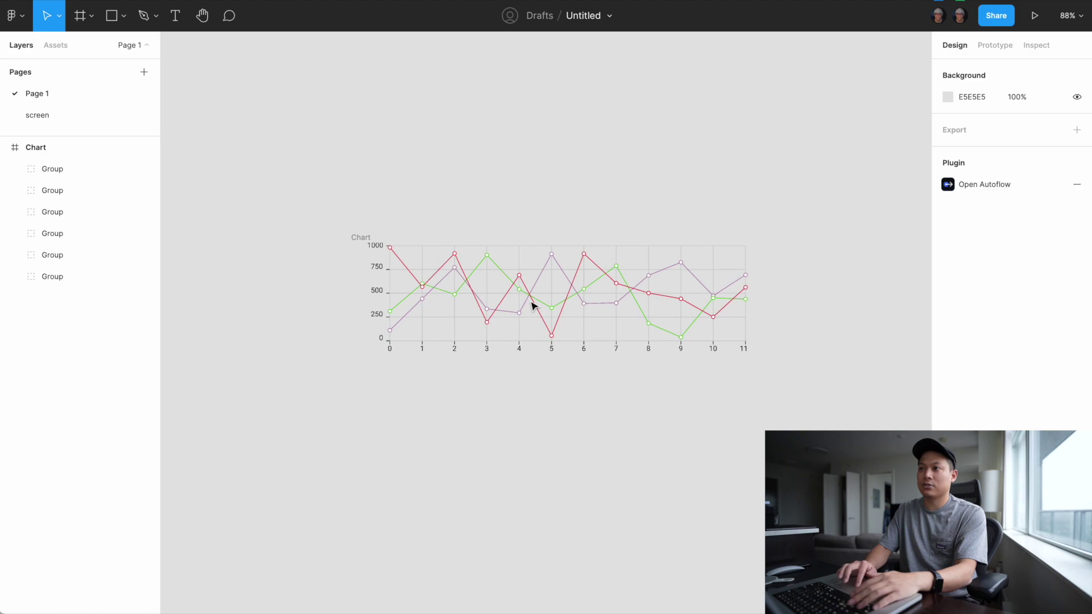
scroll(580, 381, up, 5)
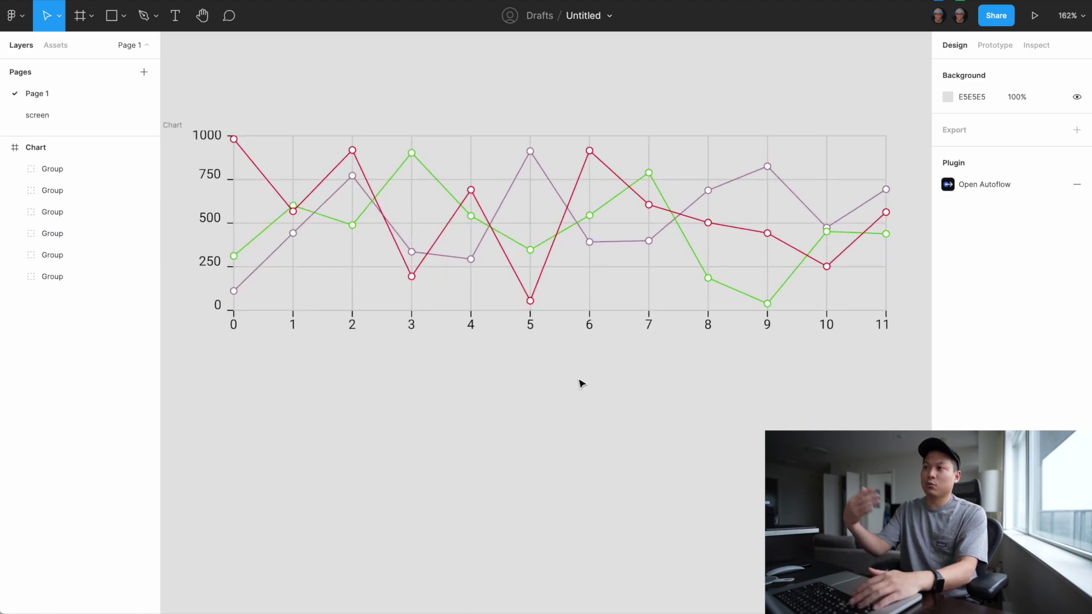
click(539, 286)
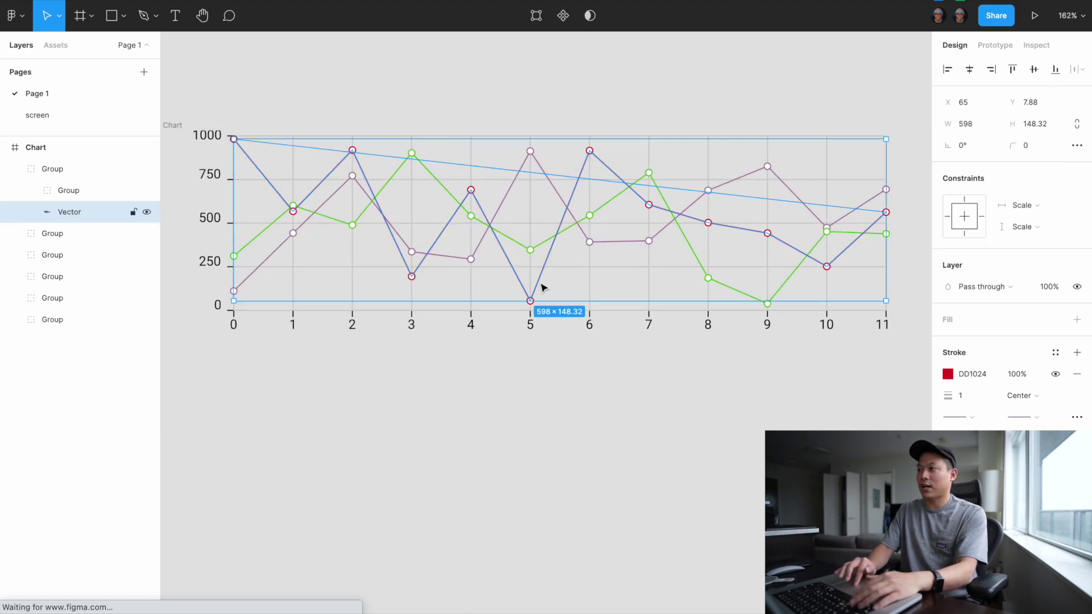
click(971, 394)
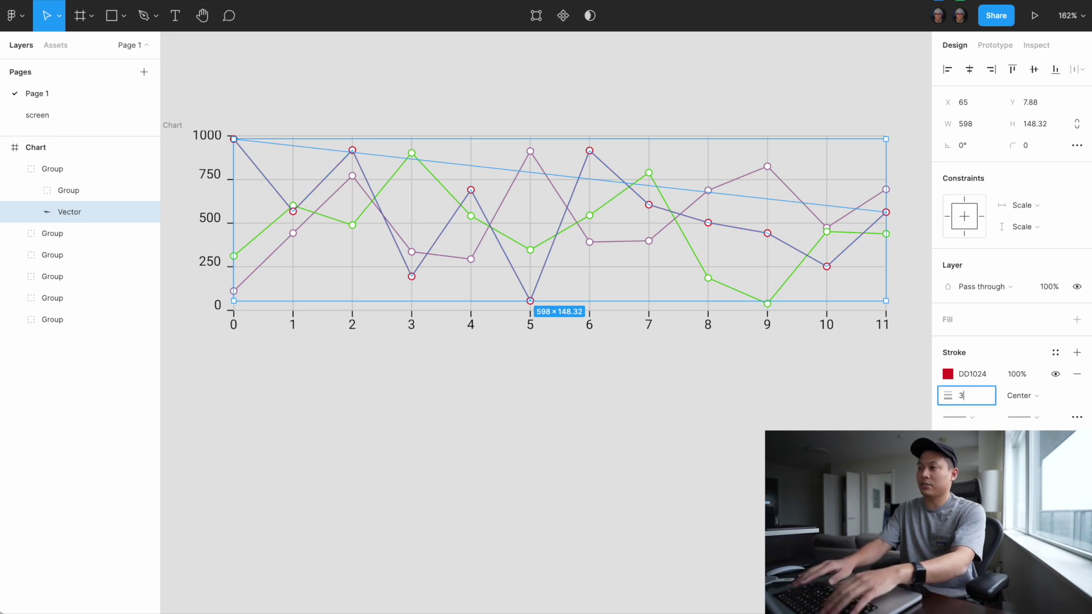
key(Return)
click(536, 428)
scroll(538, 433, down, 5)
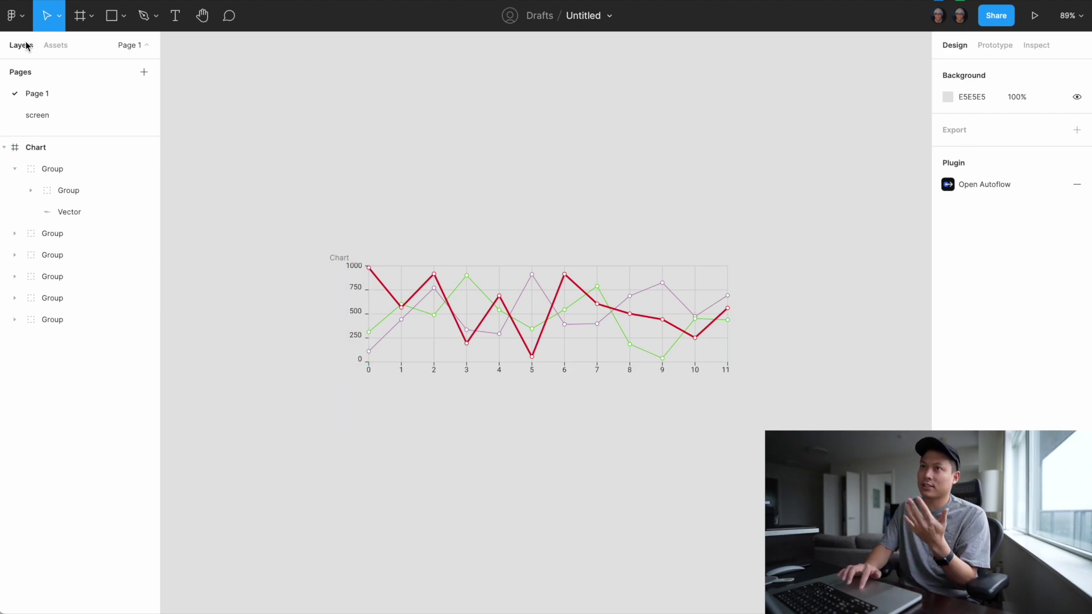
- Reopen the Charts plugin and choose the Pie / Doughnut chart type
click(15, 23)
mouse_move(61, 203)
mouse_move(58, 227)
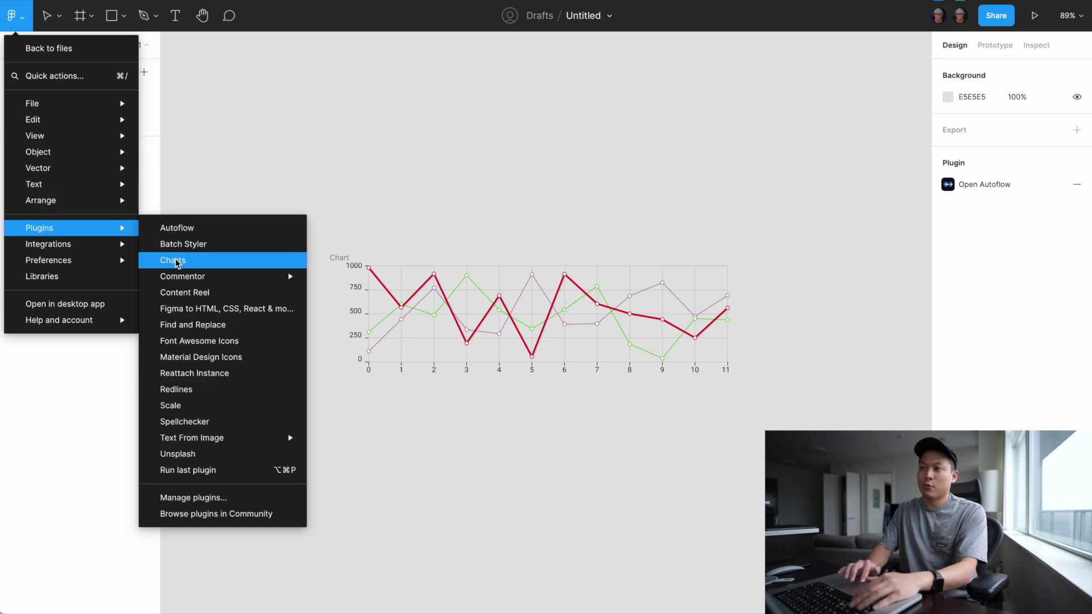
click(212, 258)
click(463, 165)
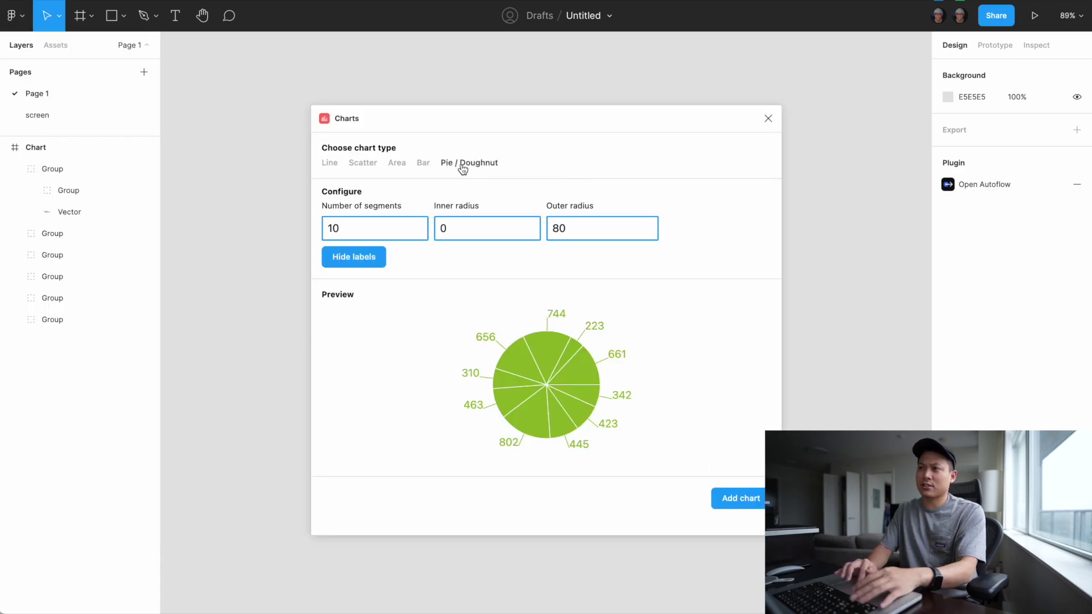
- Set the doughnut's inner radius to 30 and number of segments to 4
key(BackSpace)
text(10)
key(BackSpace)
key(BackSpace)
text(30)
key(BackSpace)
text(0)
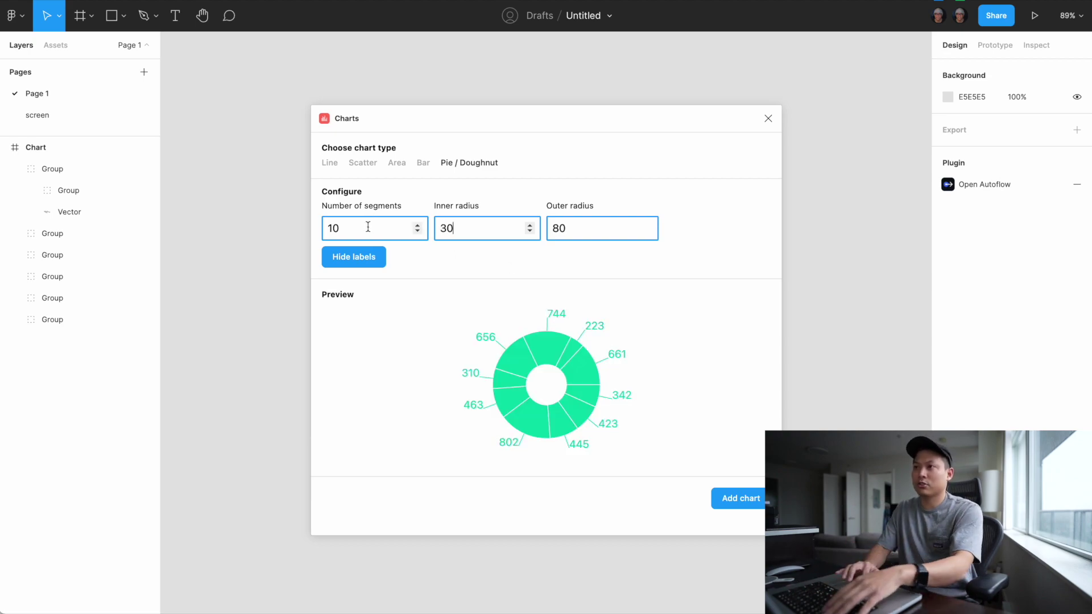
key(BackSpace)
text(04)
key(BackSpace)
key(BackSpace)
key(BackSpace)
- Add the 4-segment doughnut chart and move it below the line chart
text(4)
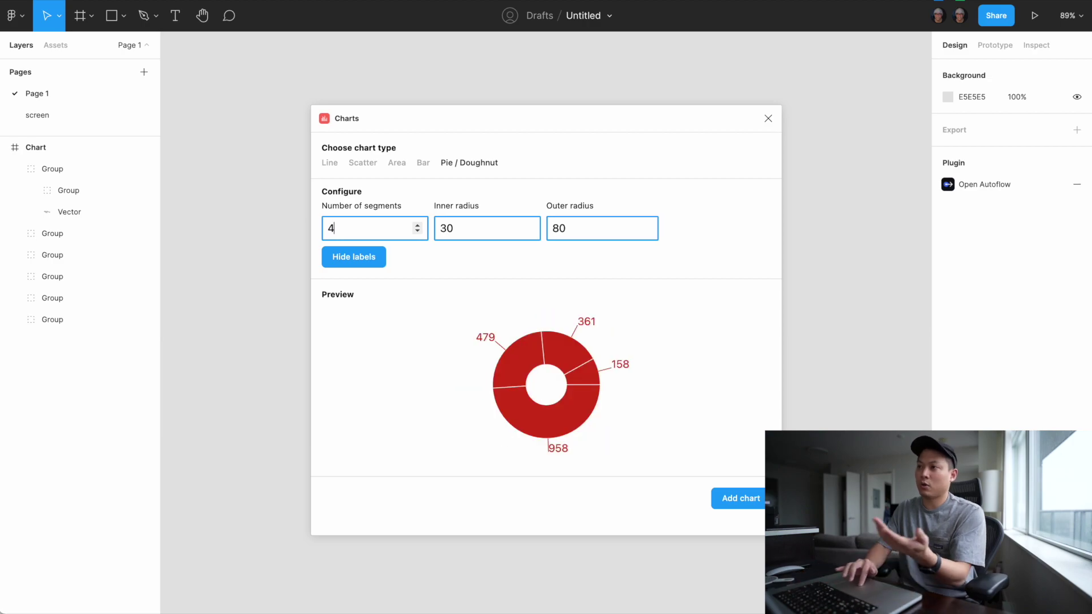
click(741, 499)
drag(536, 364, 659, 596)
scroll(657, 594, down, 4)
click(692, 495)
- Change the doughnut's bottom segment fill to purple
super+click(697, 395)
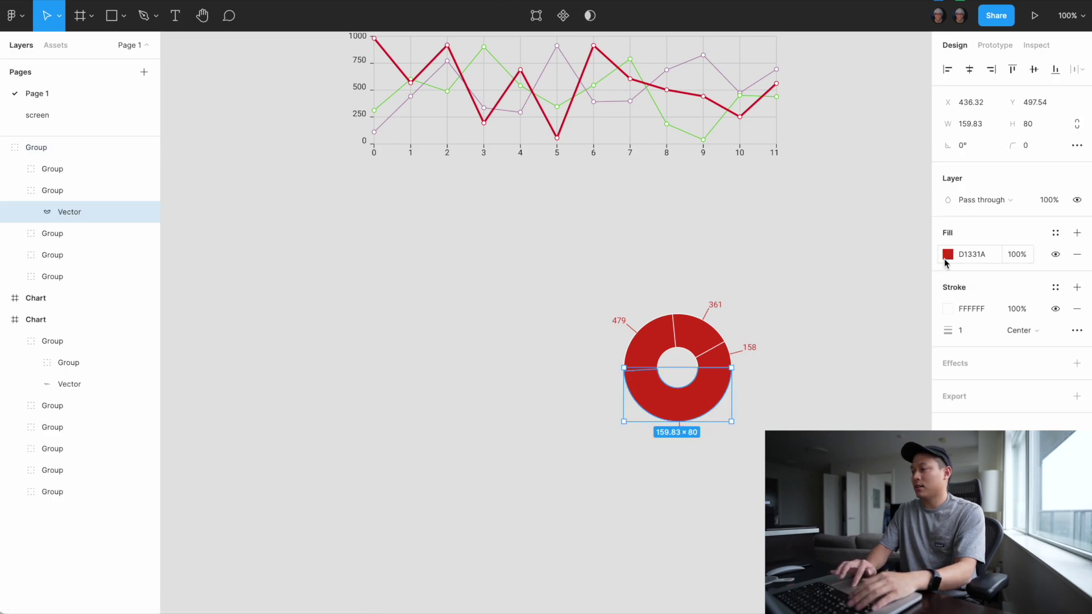
click(947, 255)
drag(912, 300, 886, 288)
click(496, 336)
- Select both charts with their frames and delete them
scroll(495, 335, up, 5)
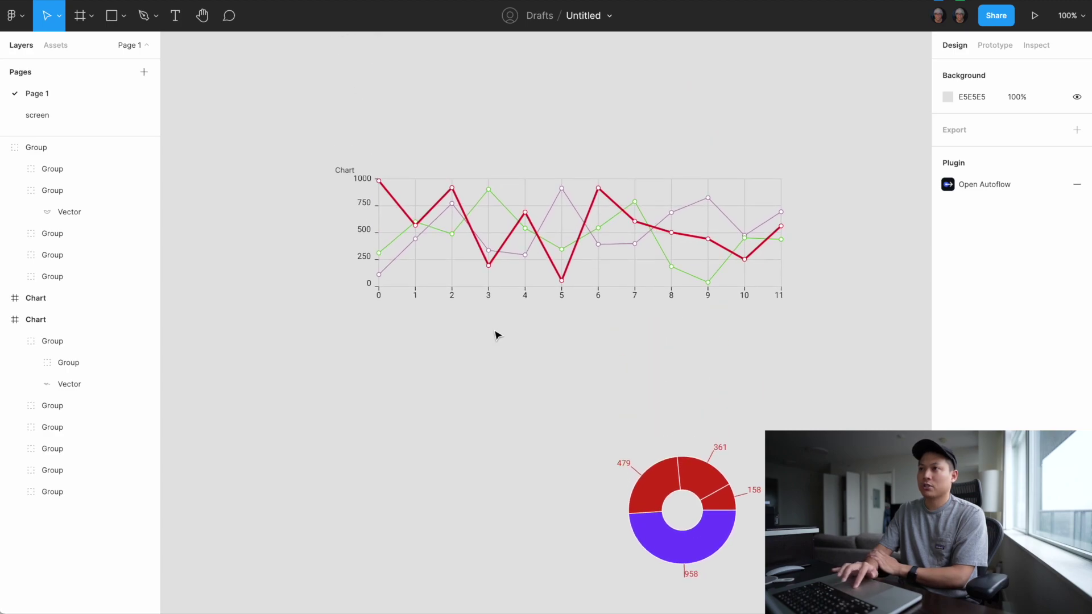
drag(279, 139, 848, 566)
scroll(849, 566, down, 2)
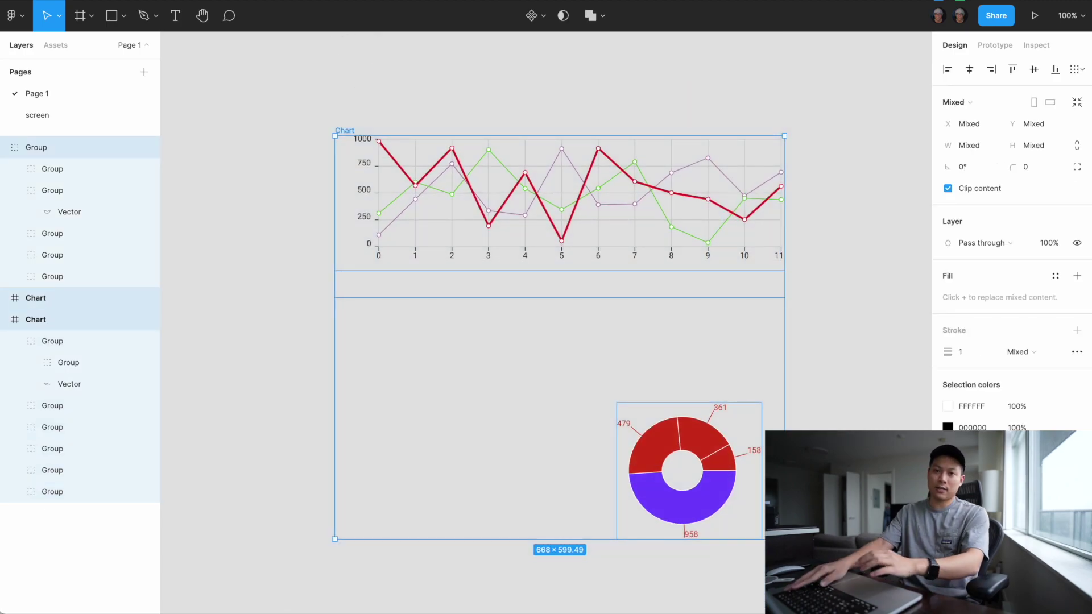
key(Delete)
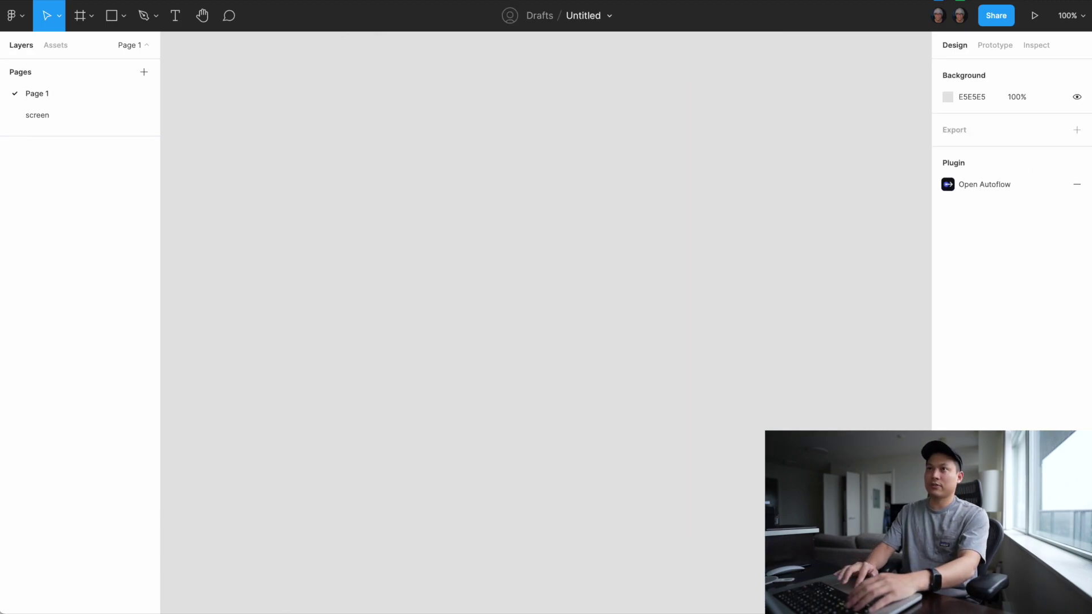
- Launch the Content Reel plugin from the main menu's Plugins list
click(18, 27)
mouse_move(47, 230)
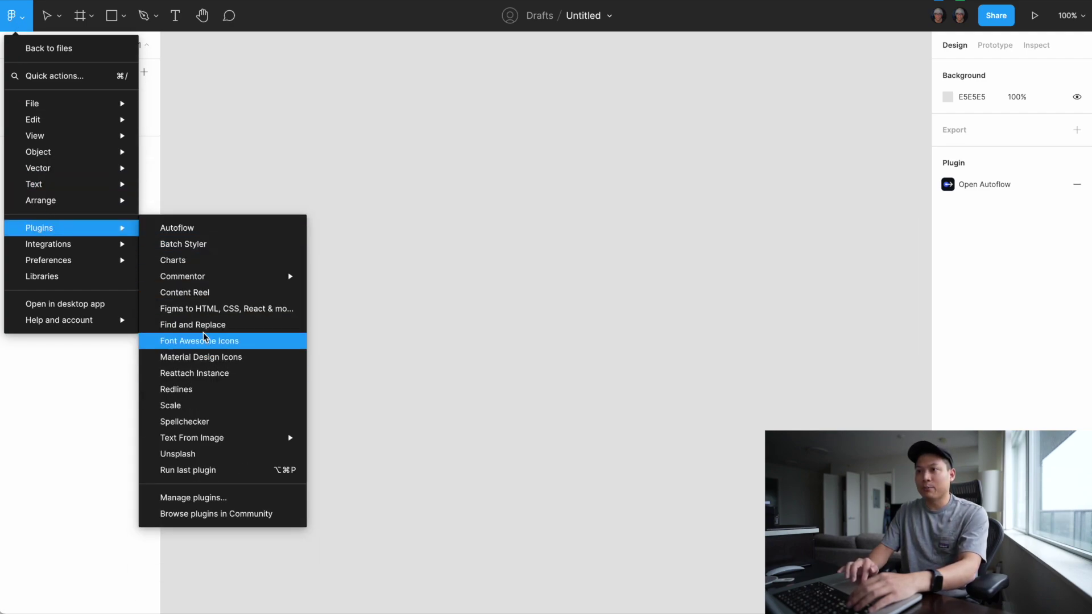
click(188, 292)
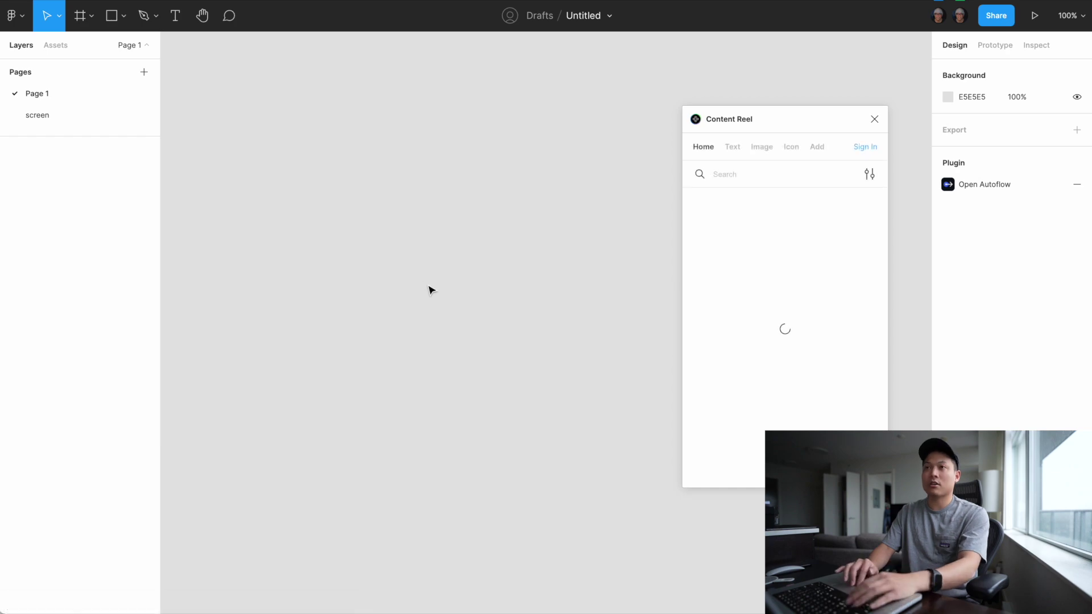
- Place a text layer reading 'gdfgdfgd' on the canvas
click(174, 19)
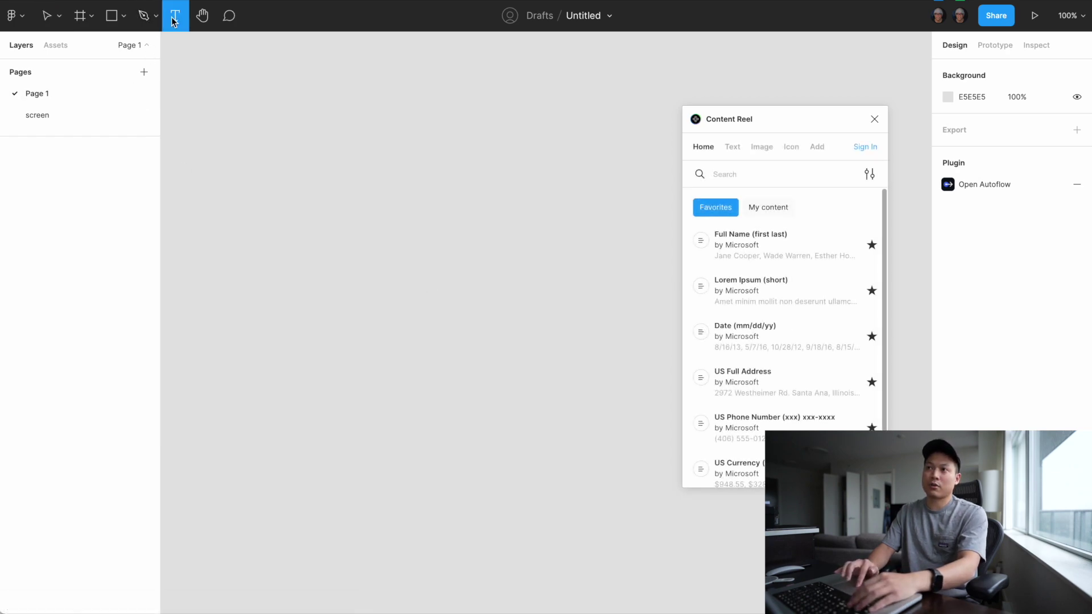
click(306, 189)
text(gdfgdfgd)
key(Escape)
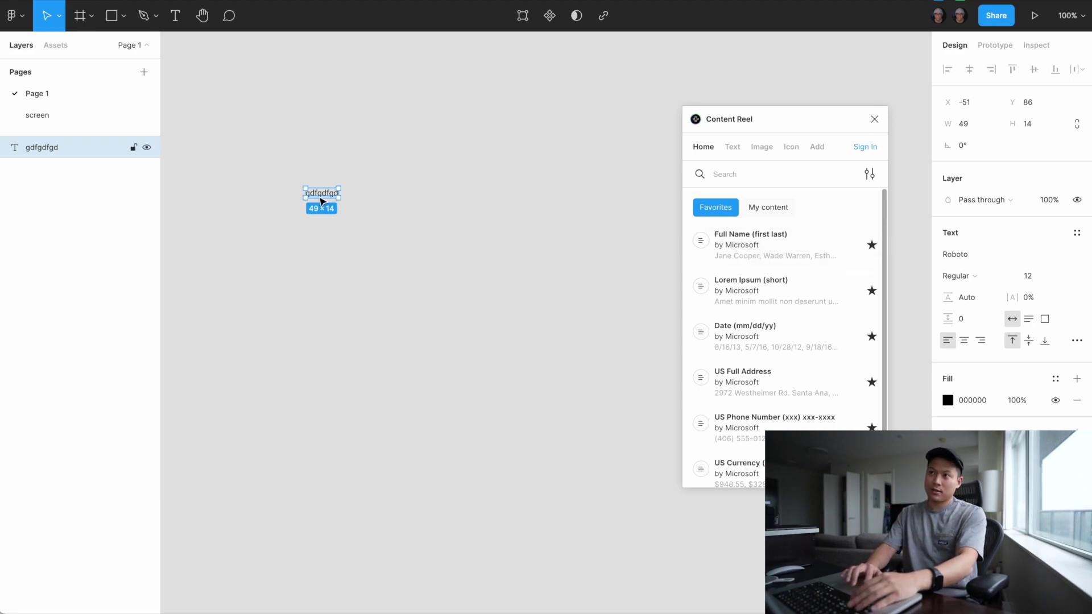
- Fill the text layer with a Content Reel sample full name and select it
click(769, 238)
click(378, 222)
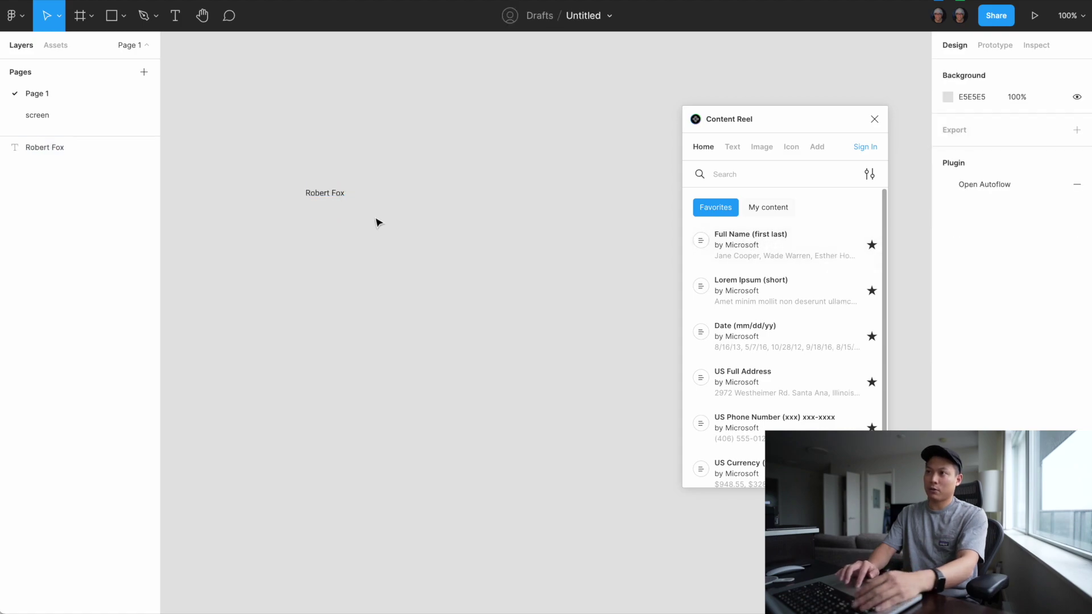
click(308, 192)
- Duplicate the name text repeatedly into an evenly spaced column below
scroll(310, 188, up, 5)
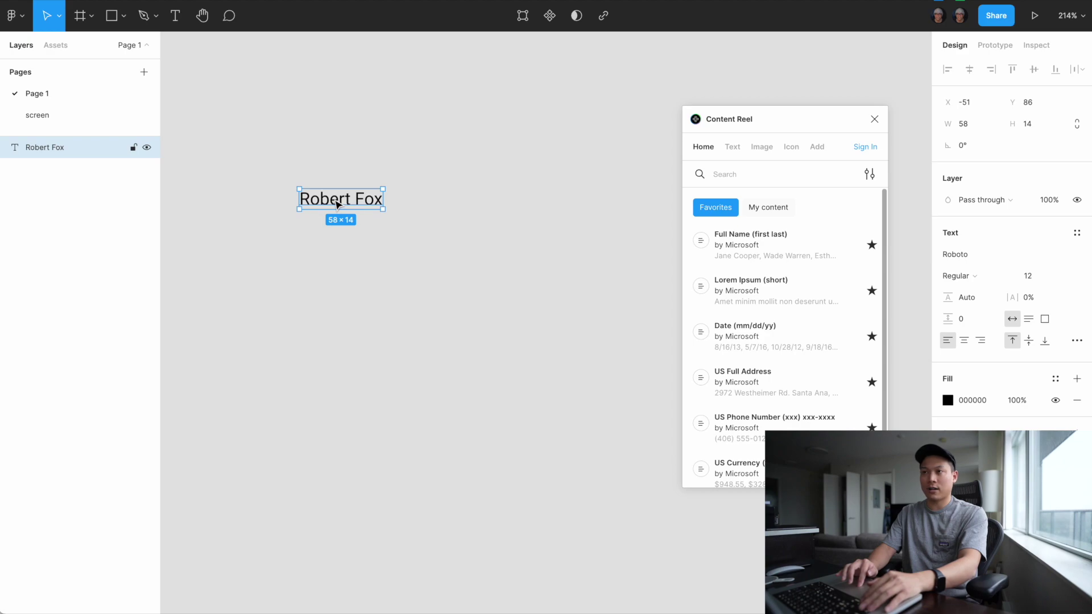
scroll(337, 204, down, 5)
mouse_move(335, 204)
mouse_down()
mouse_move(338, 236)
mouse_move(336, 220)
mouse_up()
key(ctrl+d)
key(ctrl+d)
key(ctrl+d)
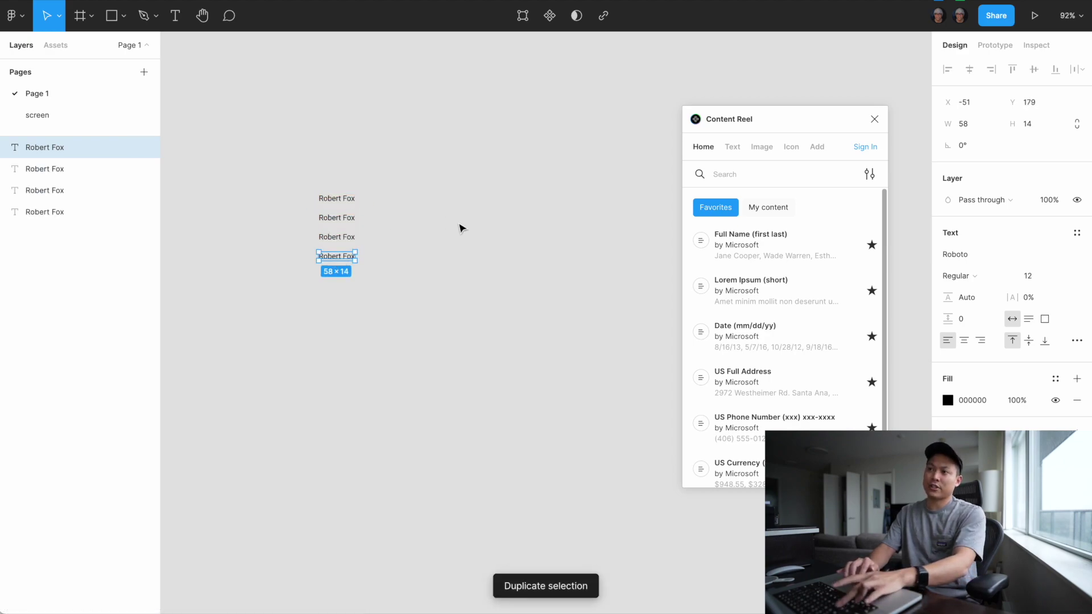
key(ctrl+d)
key(ctrl+d)
key(ctrl+d)
key(ctrl+d)
key(ctrl+d)
key(ctrl+d)
key(ctrl+d)
key(ctrl+d)
key(ctrl+d)
key(ctrl+d)
key(ctrl+d)
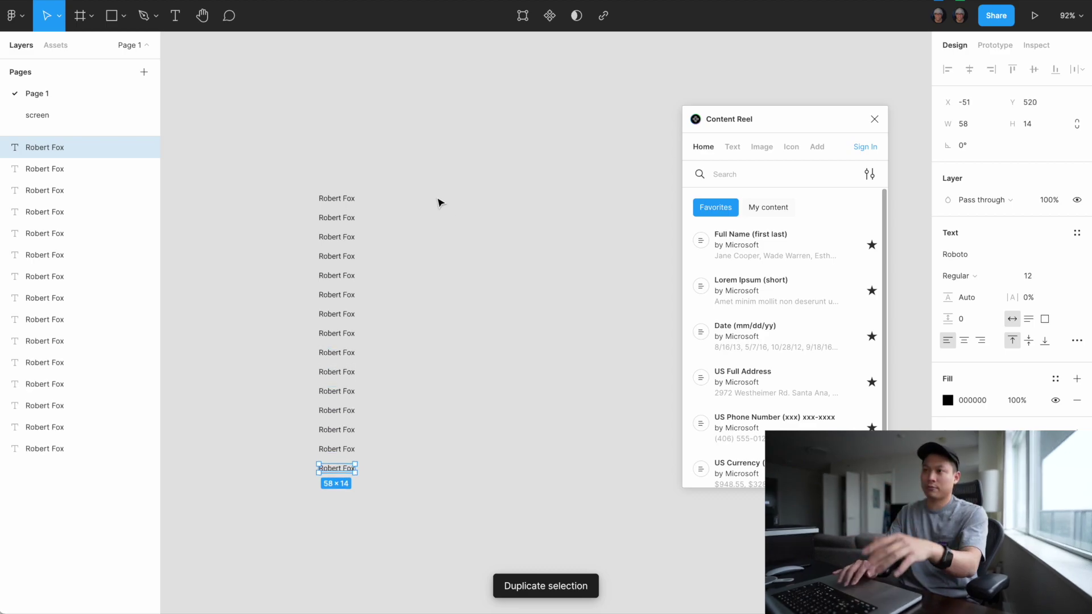
key(Escape)
- Give every text layer in the column a different Content Reel full name
drag(404, 109, 284, 472)
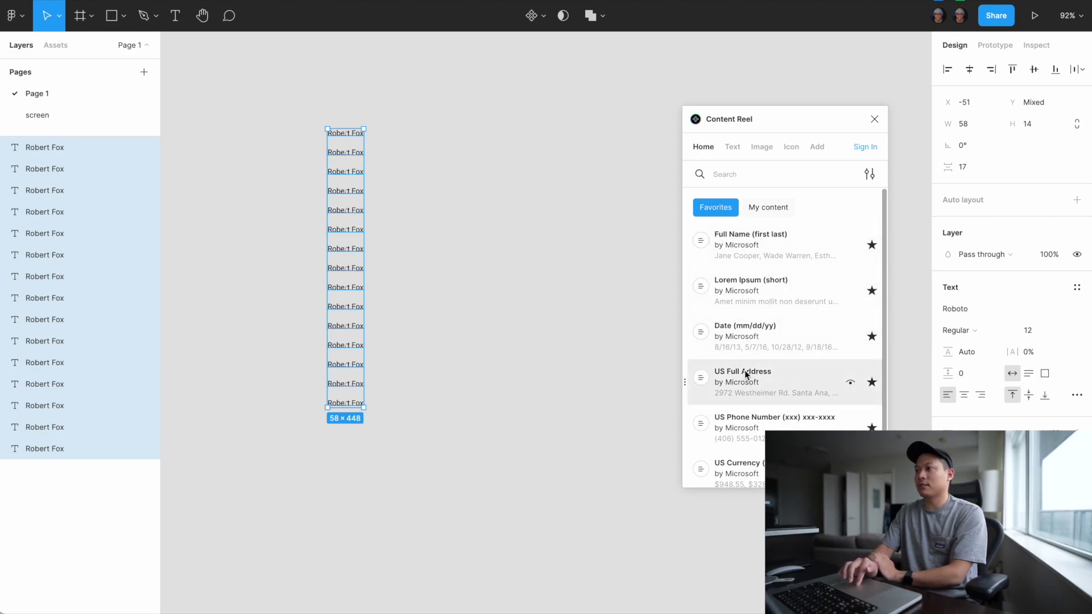
click(754, 260)
click(463, 277)
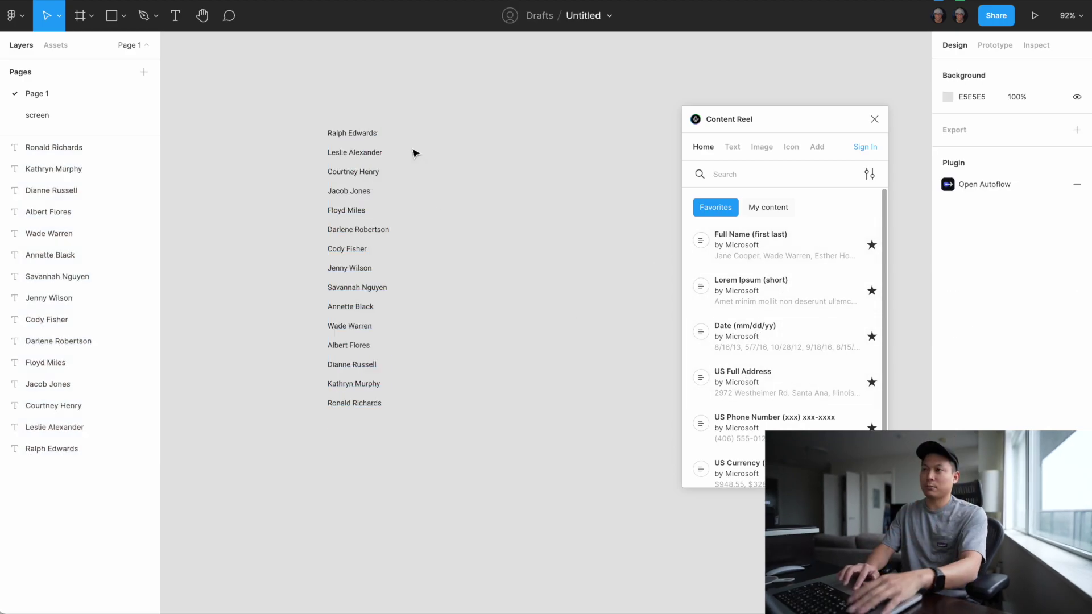
- Duplicate the name column to the right and try Date, Address, Phone and Currency fills on it
drag(403, 115, 325, 447)
drag(359, 336, 522, 337)
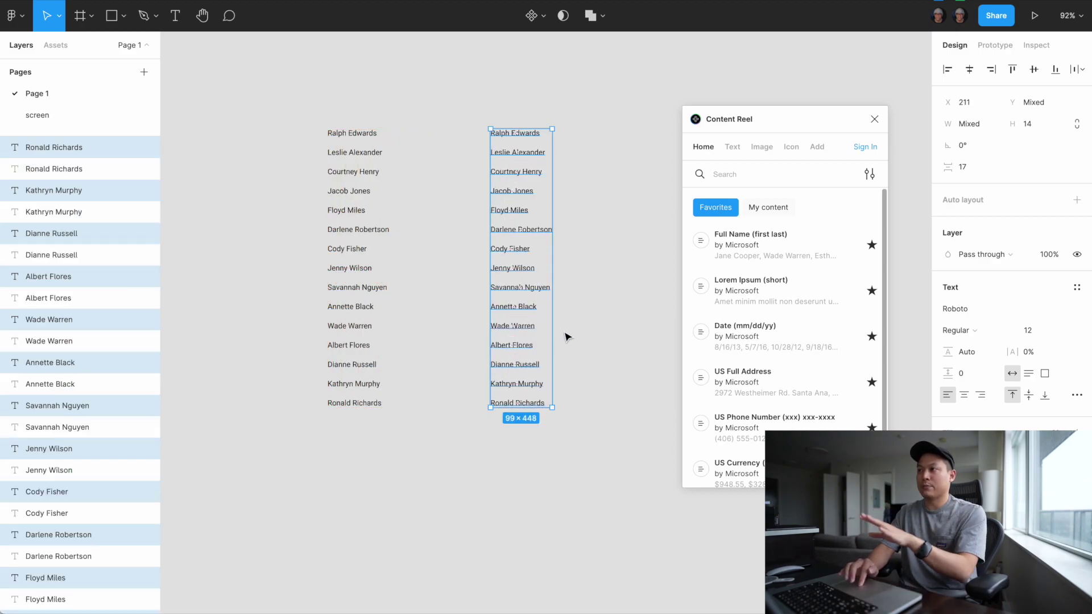
click(730, 325)
click(737, 370)
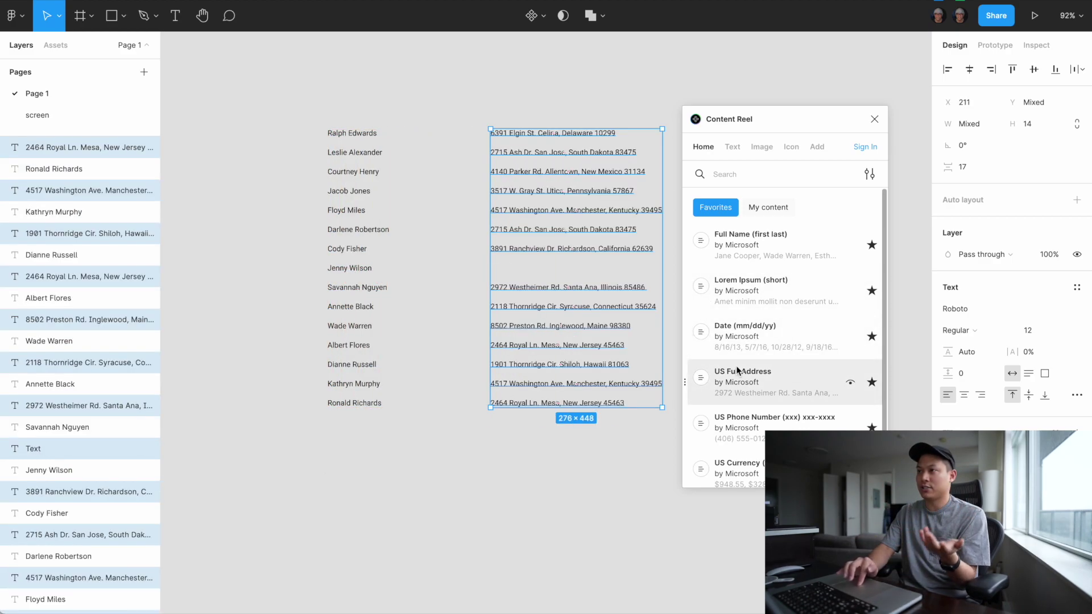
click(738, 420)
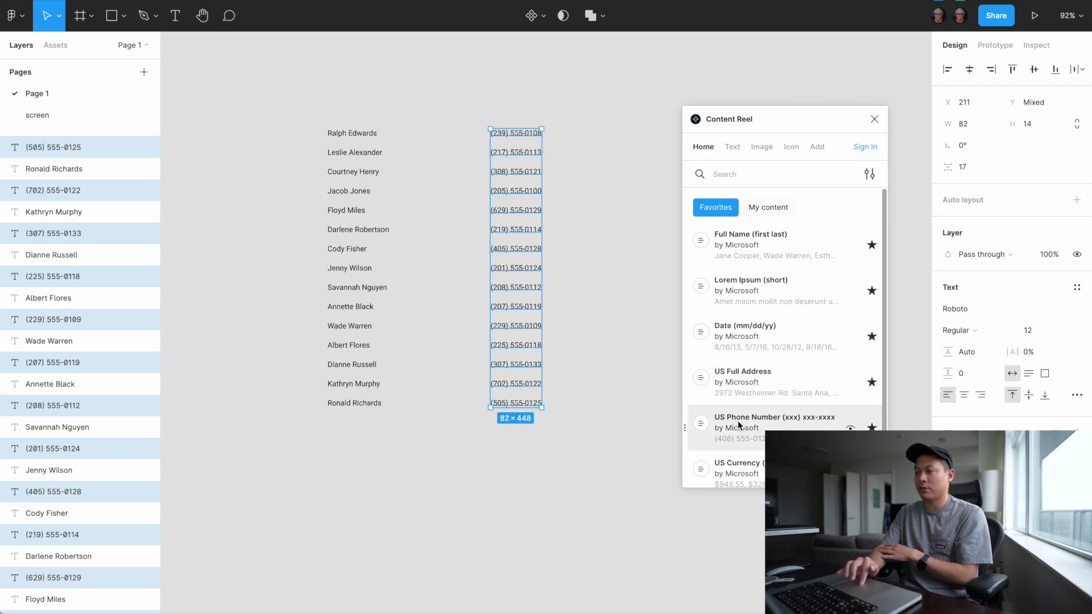
click(736, 466)
- Fill the copied column with sample email addresses from Content Reel's Text collections
scroll(738, 365, down, 1)
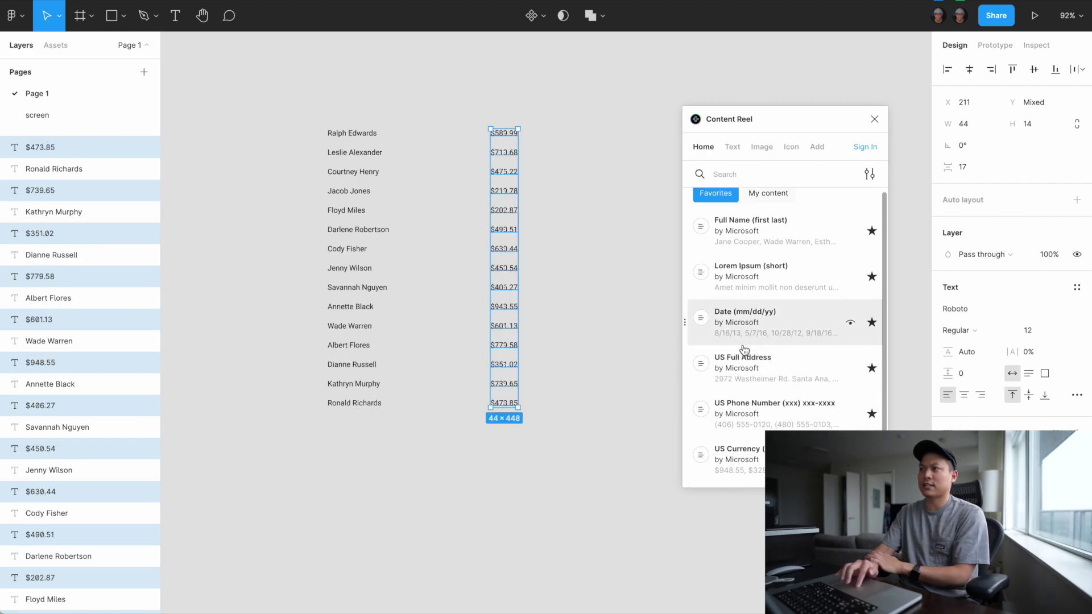
click(731, 148)
scroll(763, 347, down, 3)
scroll(763, 347, up, 3)
scroll(764, 344, down, 2)
scroll(757, 318, up, 2)
click(745, 287)
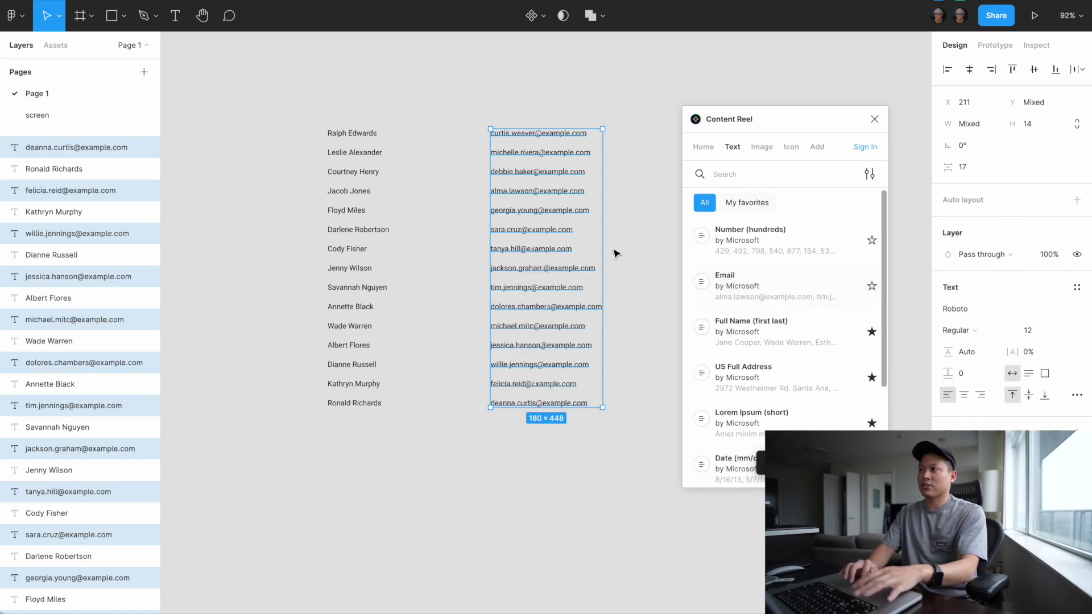
scroll(569, 205, right, 5)
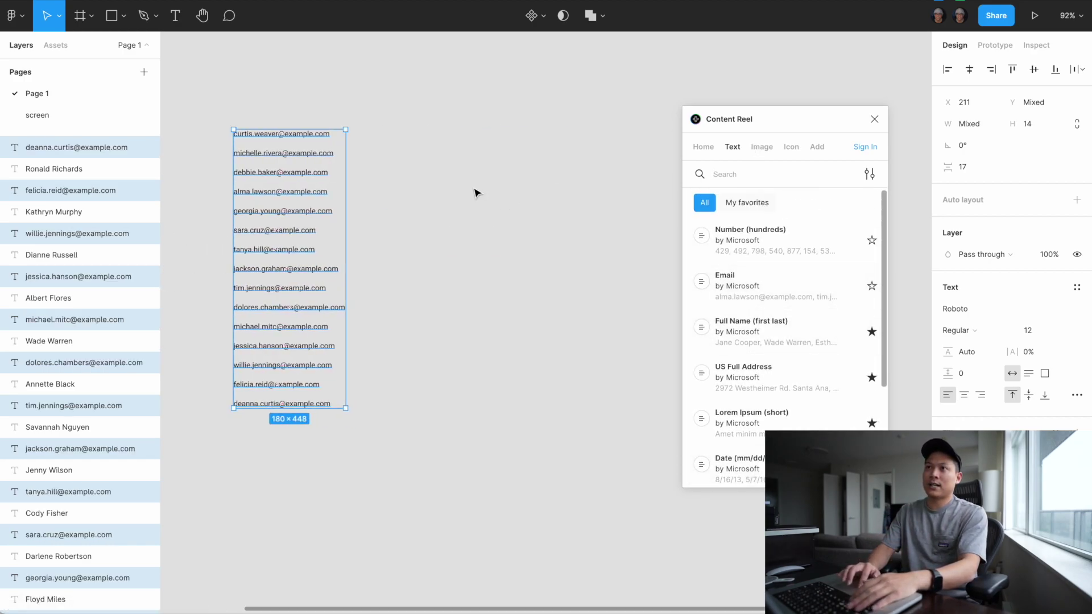
click(112, 22)
- Draw a 48×48 square beside the emails and duplicate it into a column of nine
mouse_move(380, 123)
mouse_down()
mouse_move(410, 153)
mouse_move(390, 182)
mouse_up()
key(super+d)
key(super+d)
key(super+d)
key(super+d)
key(super+d)
key(super+d)
key(super+d)
drag(445, 109, 382, 539)
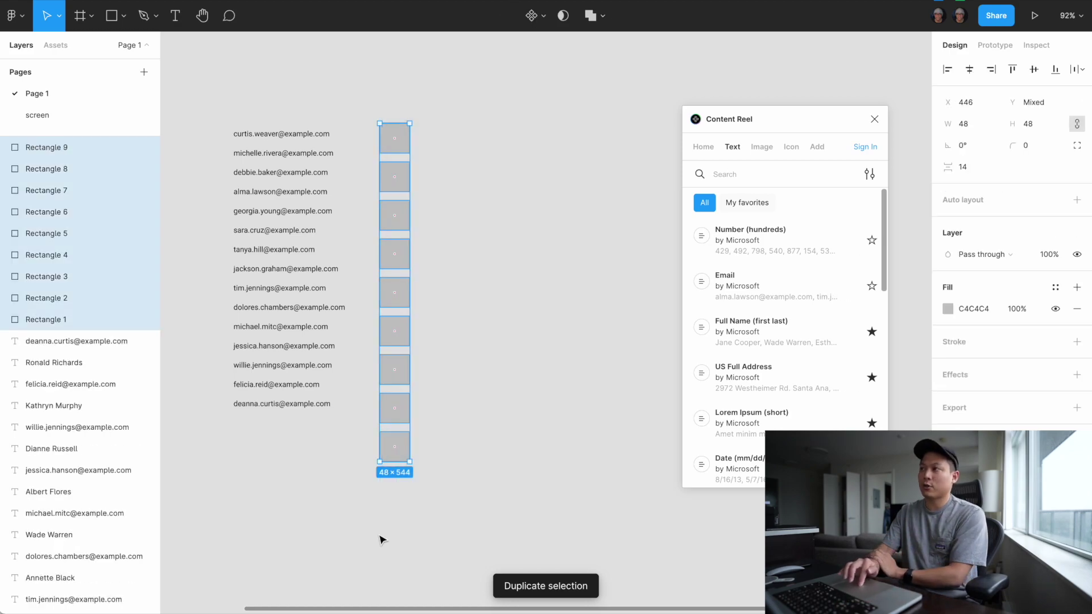
- Fill the nine squares with portrait avatar photos from Content Reel's Image collections
click(759, 148)
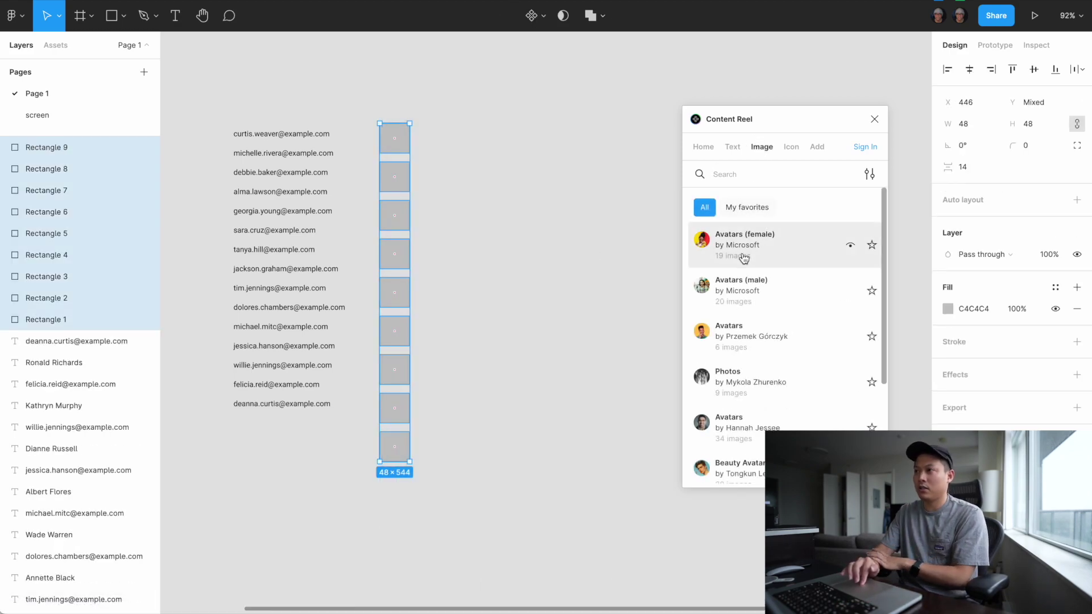
click(740, 420)
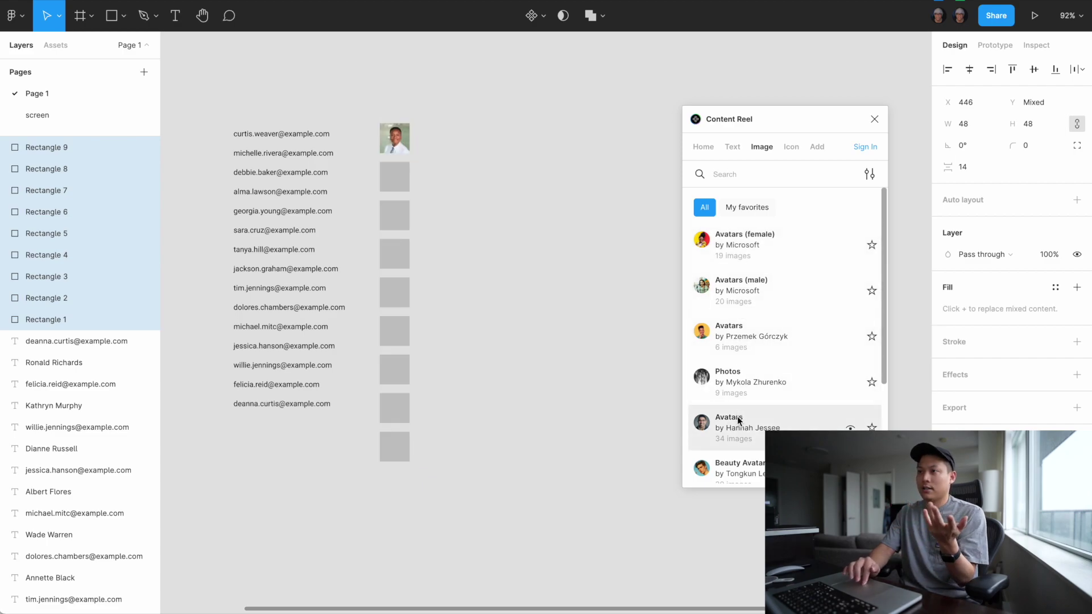
scroll(442, 327, down, 3)
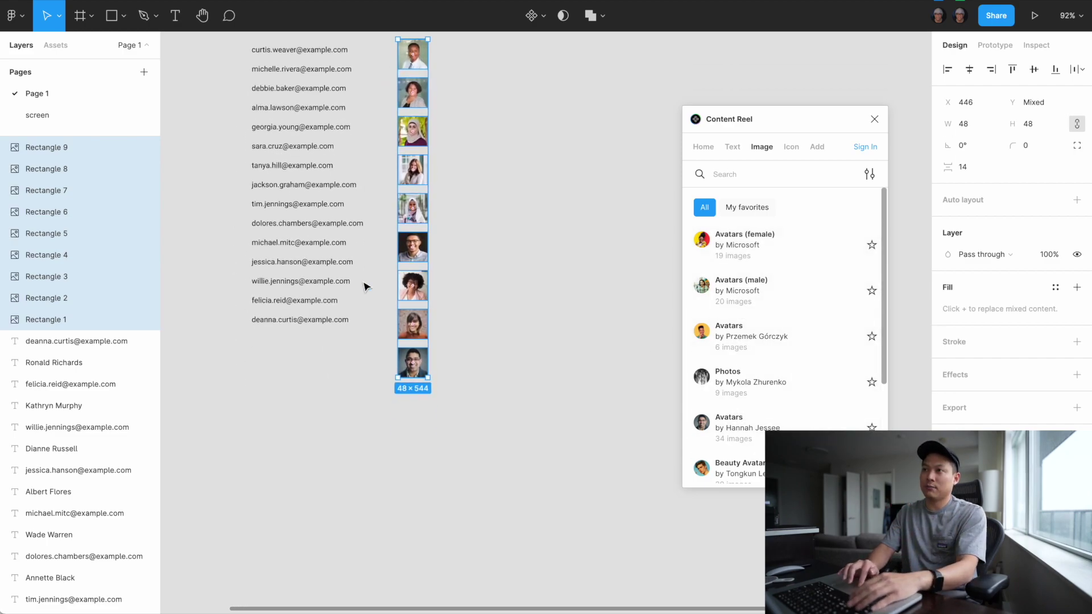
scroll(364, 286, up, 3)
scroll(365, 286, left, 2)
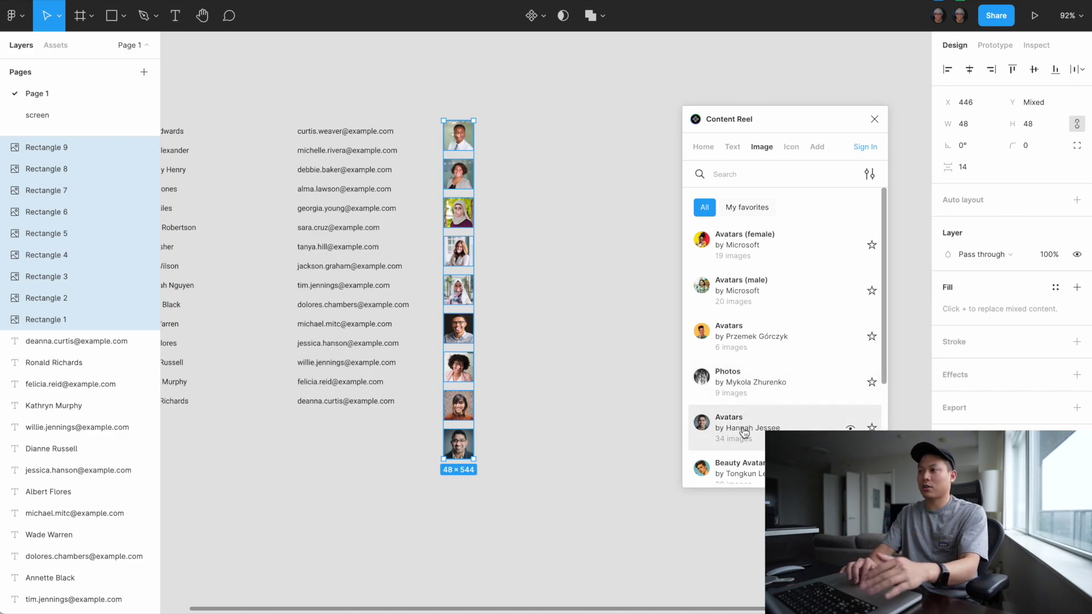
scroll(737, 424, down, 3)
click(735, 381)
scroll(734, 385, down, 5)
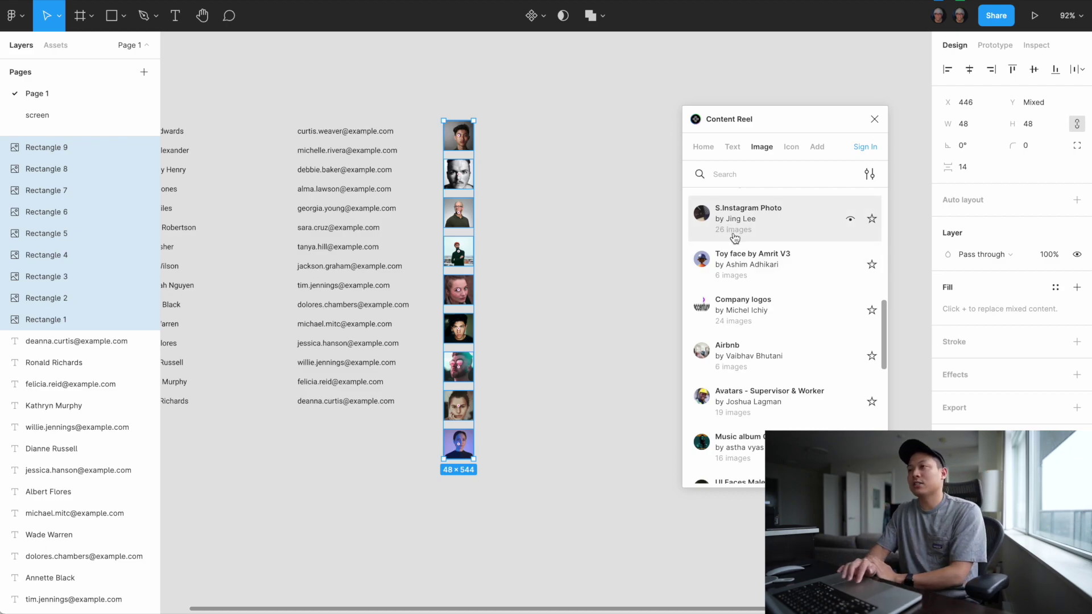
- Try Instagram photos, then fill the nine squares with two rounds of Company logos
click(735, 238)
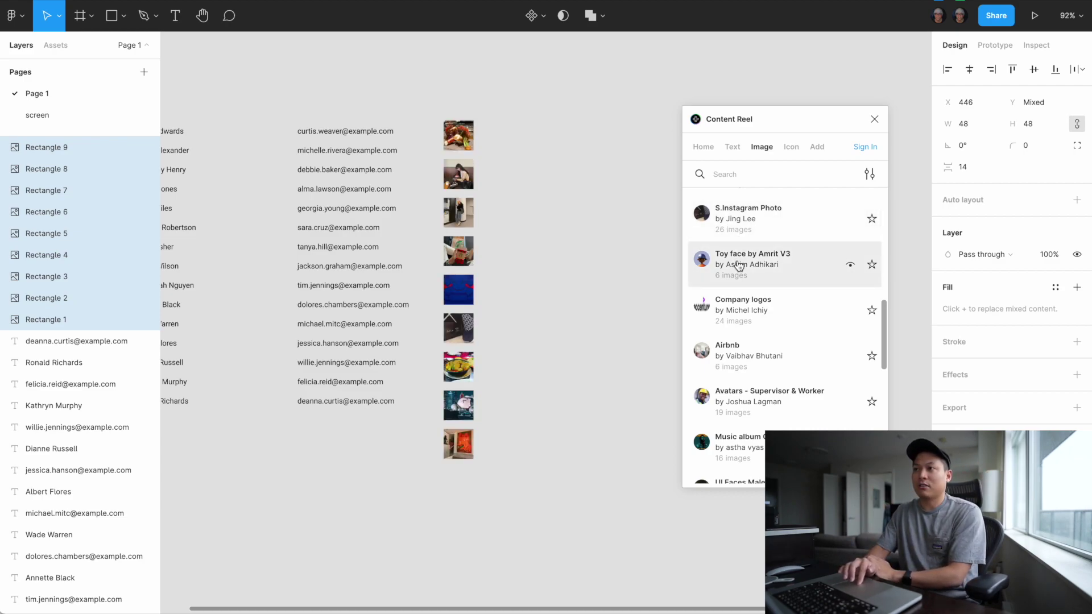
click(763, 311)
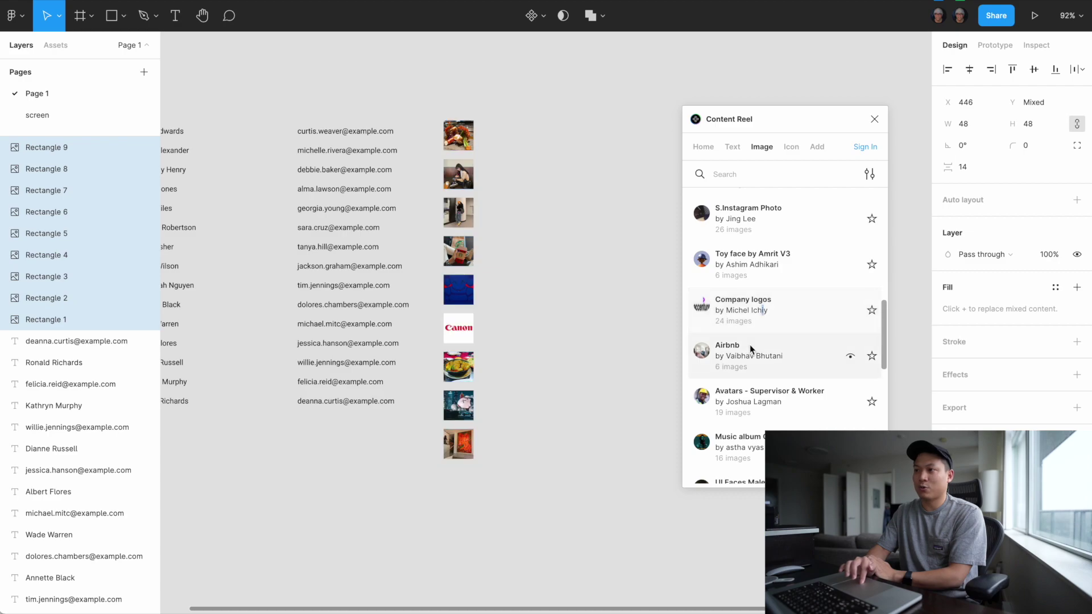
click(742, 313)
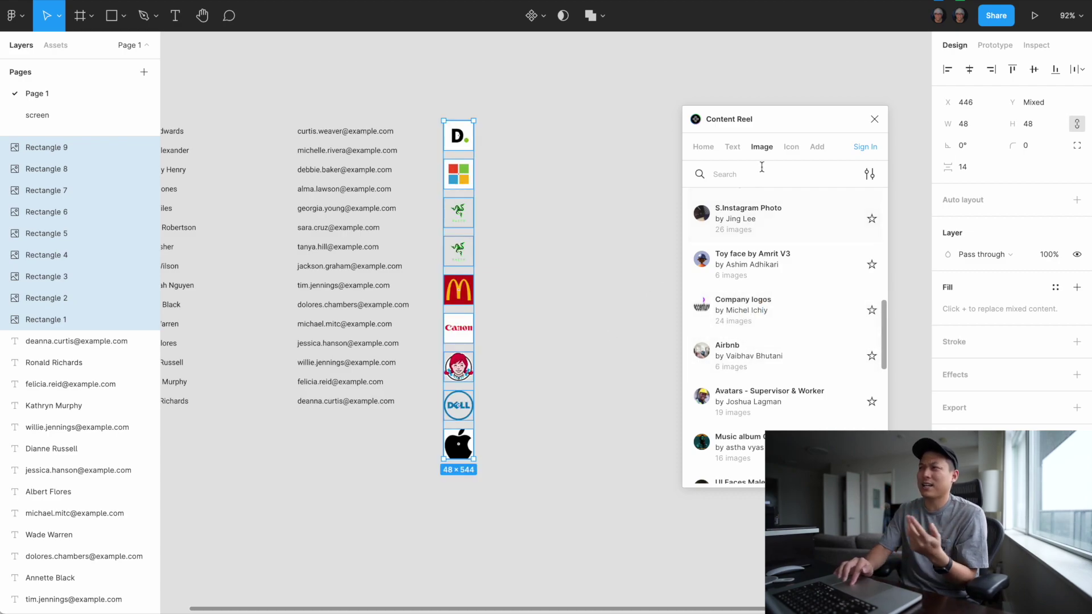
click(817, 146)
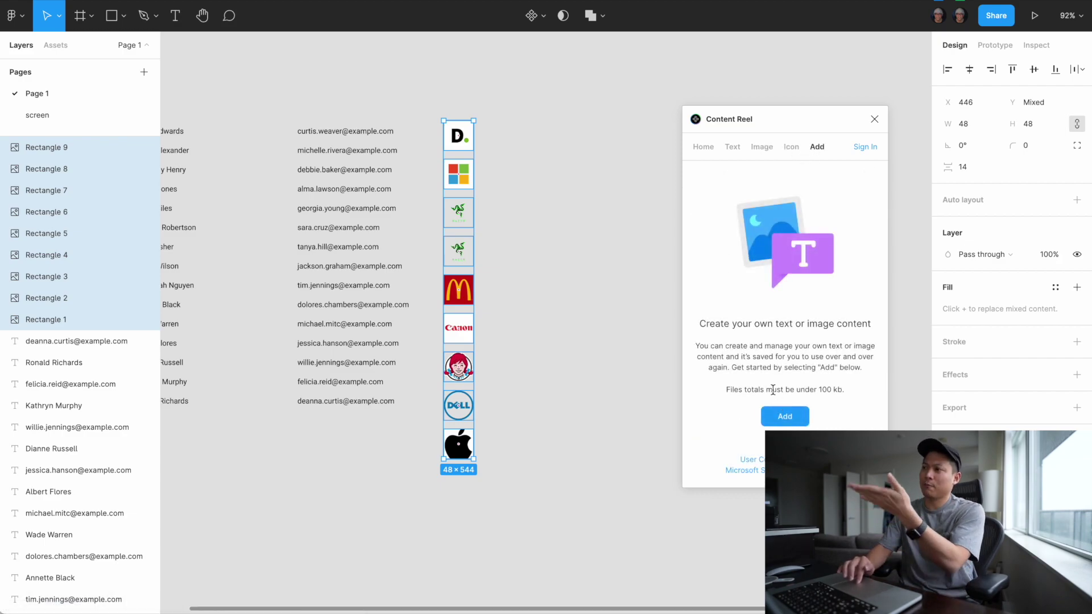
- Insert the Tab In Private and G glyph icons from the Fluent Icons - Regular set
click(791, 148)
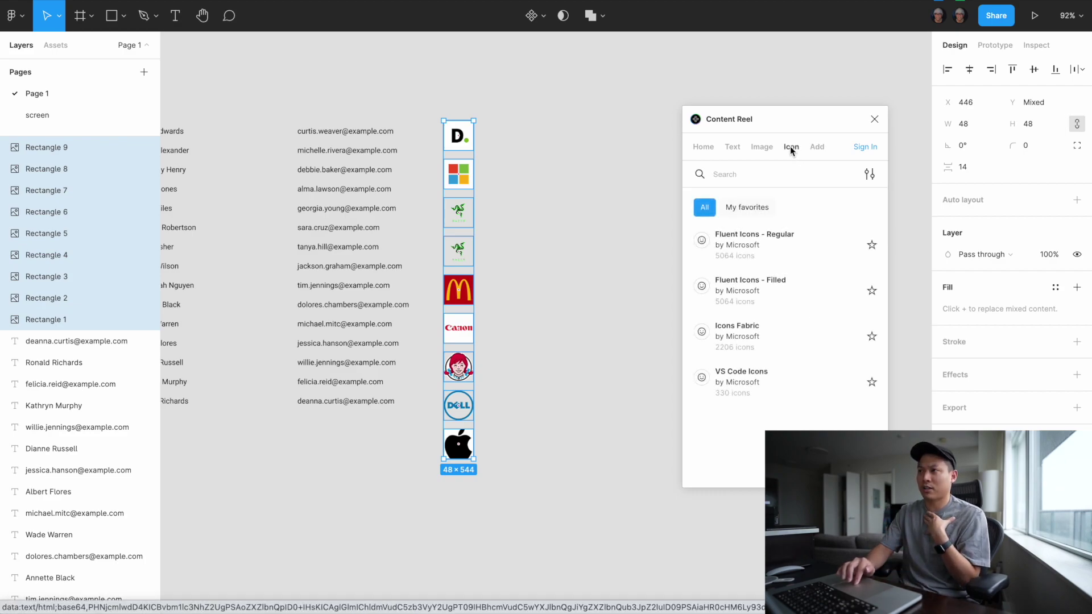
scroll(570, 251, right, 3)
click(571, 252)
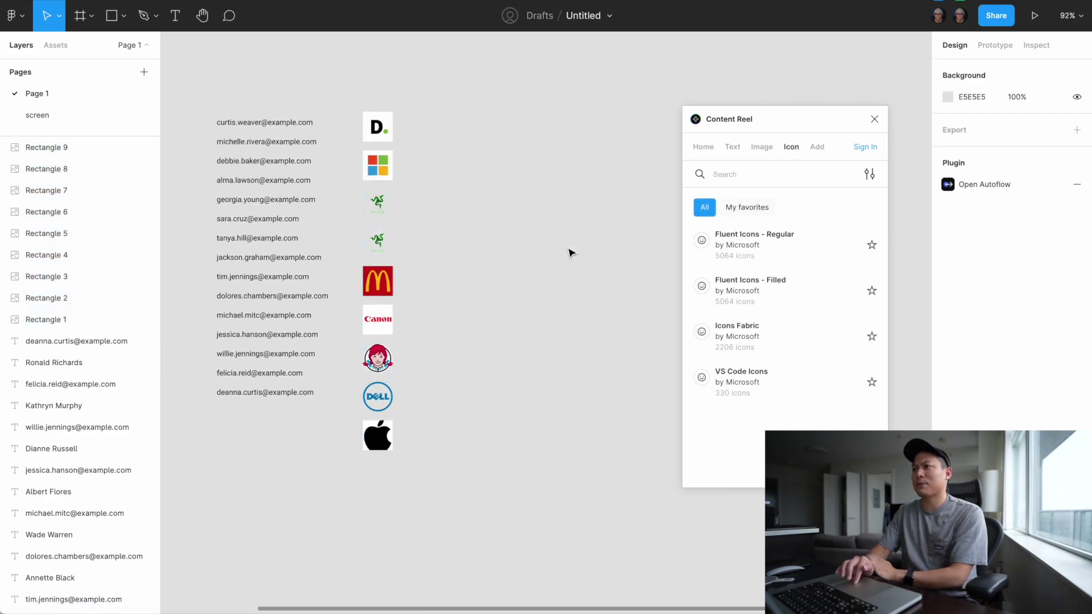
click(740, 254)
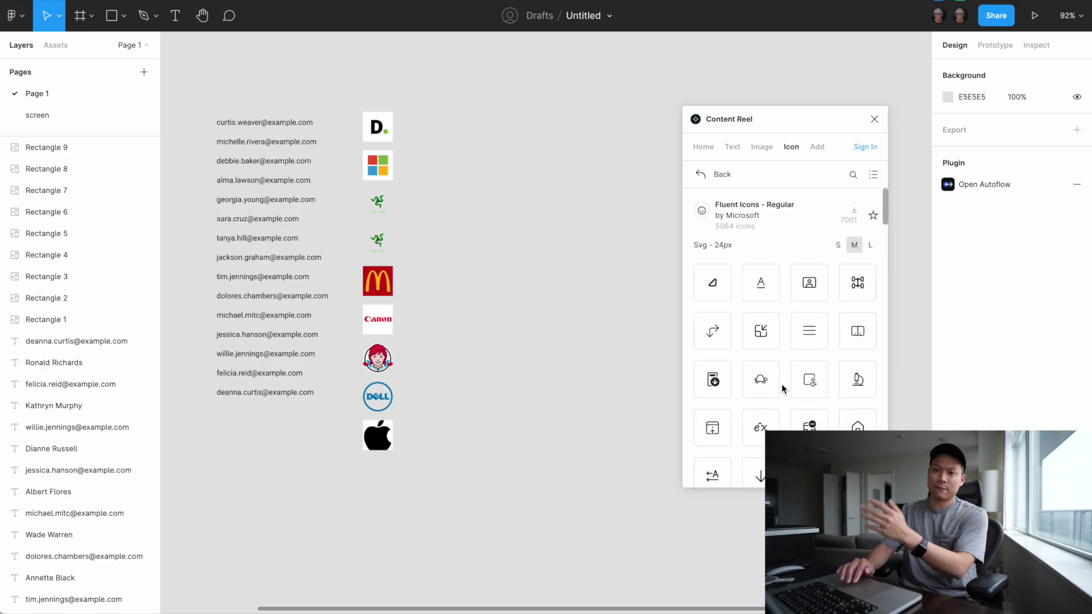
scroll(781, 384, down, 8)
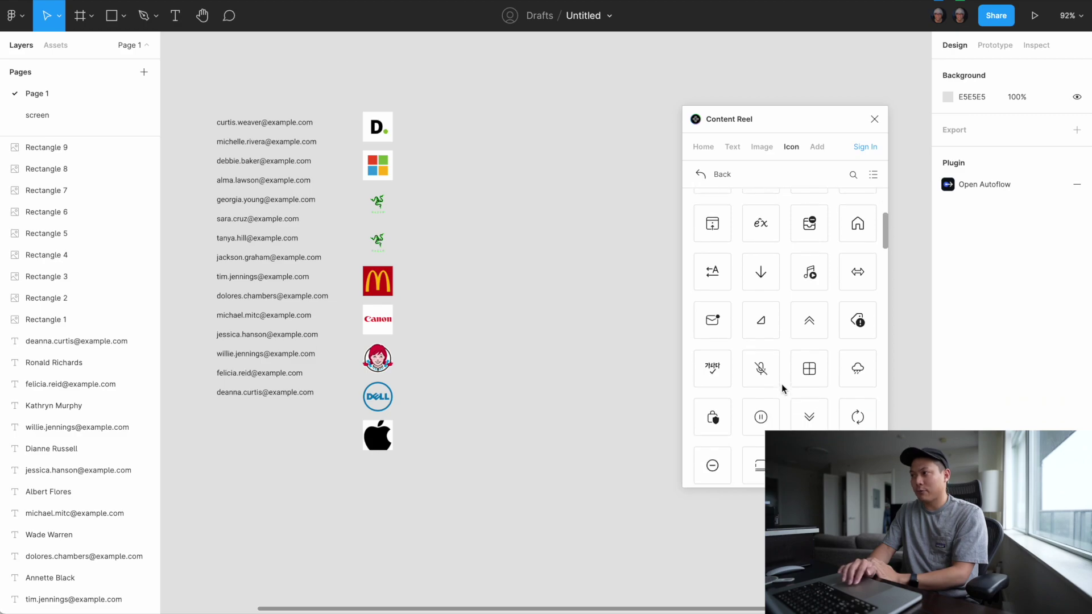
scroll(781, 384, down, 5)
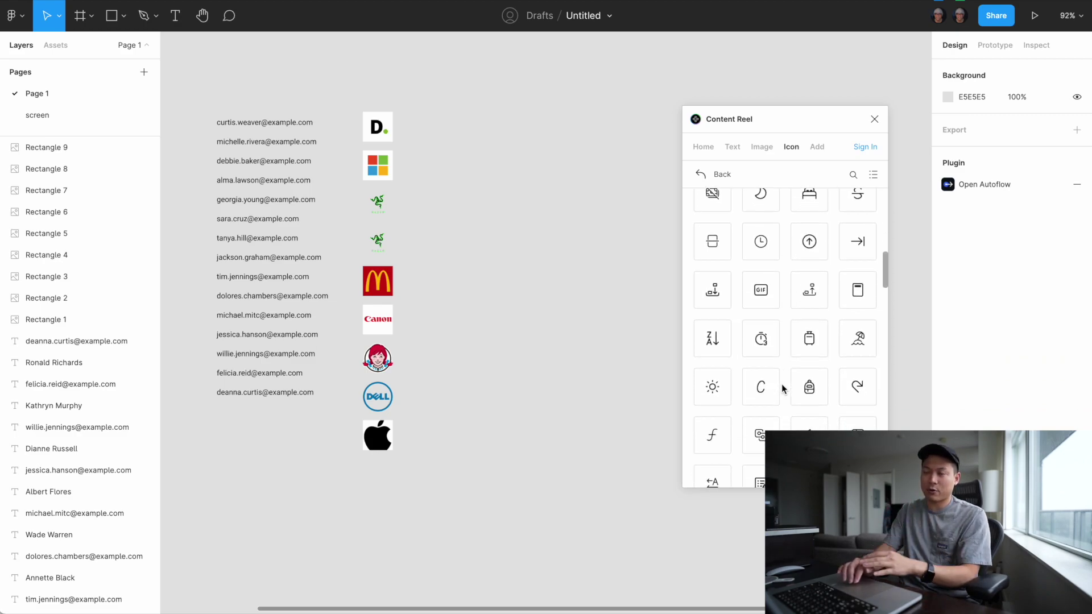
scroll(781, 384, down, 10)
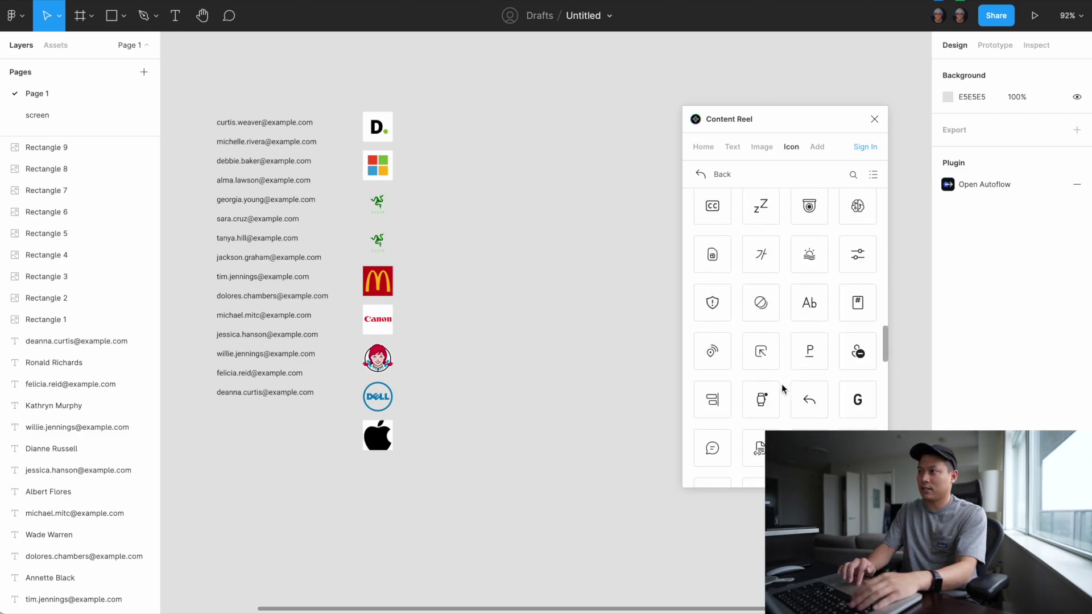
click(795, 337)
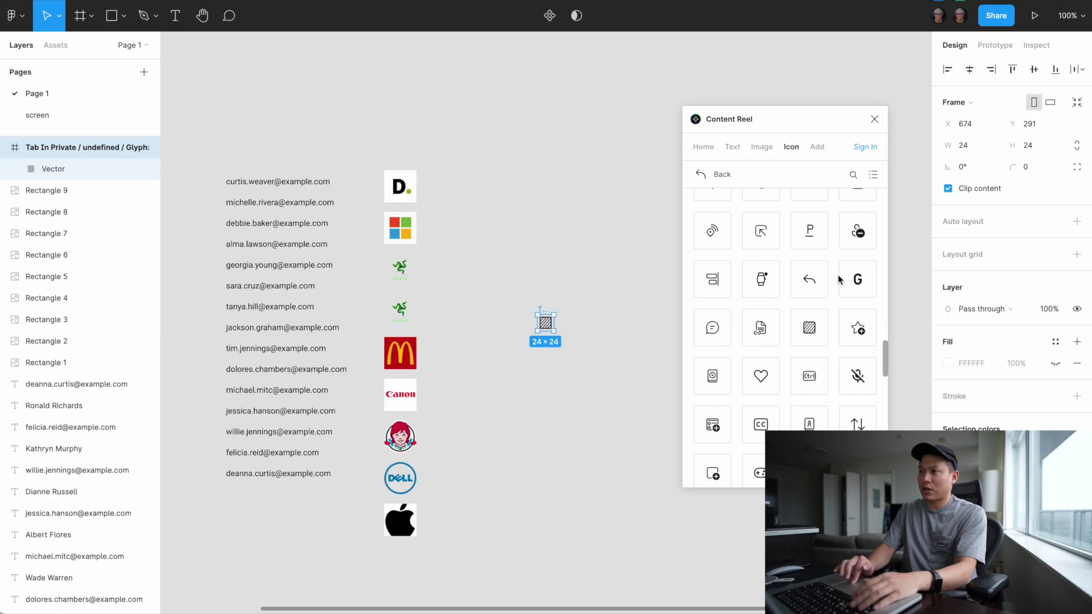
drag(510, 250, 508, 249)
click(561, 237)
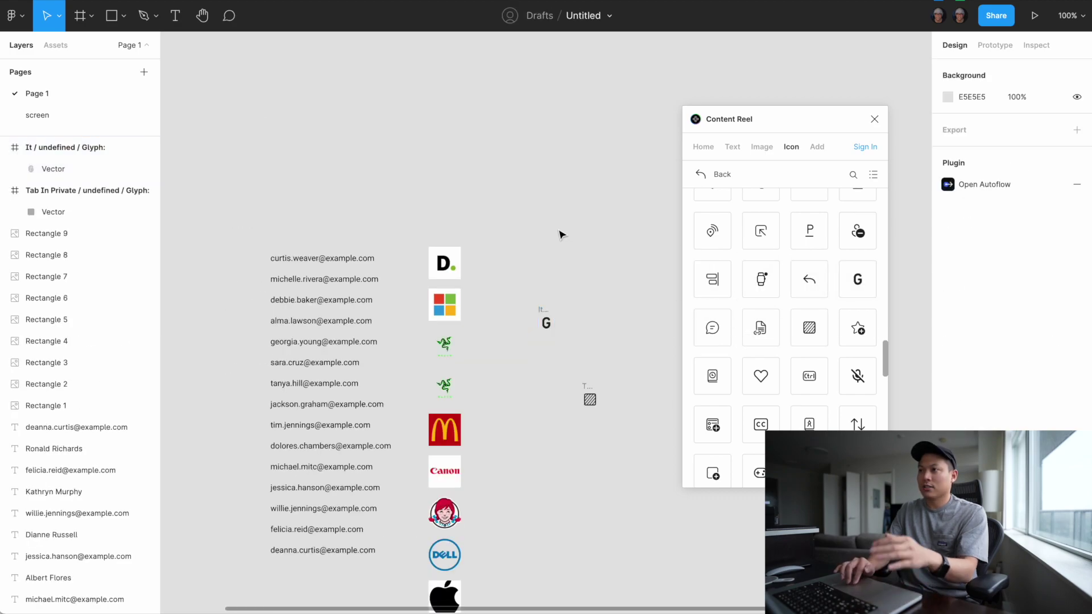
scroll(561, 236, down, 4)
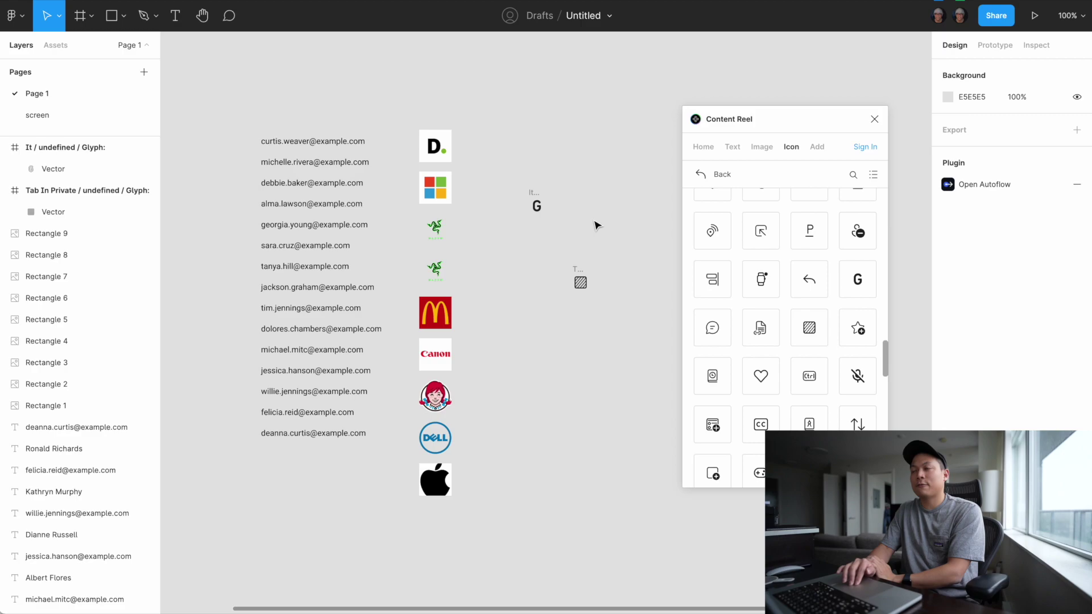
scroll(597, 226, down, 1)
scroll(597, 225, down, 5)
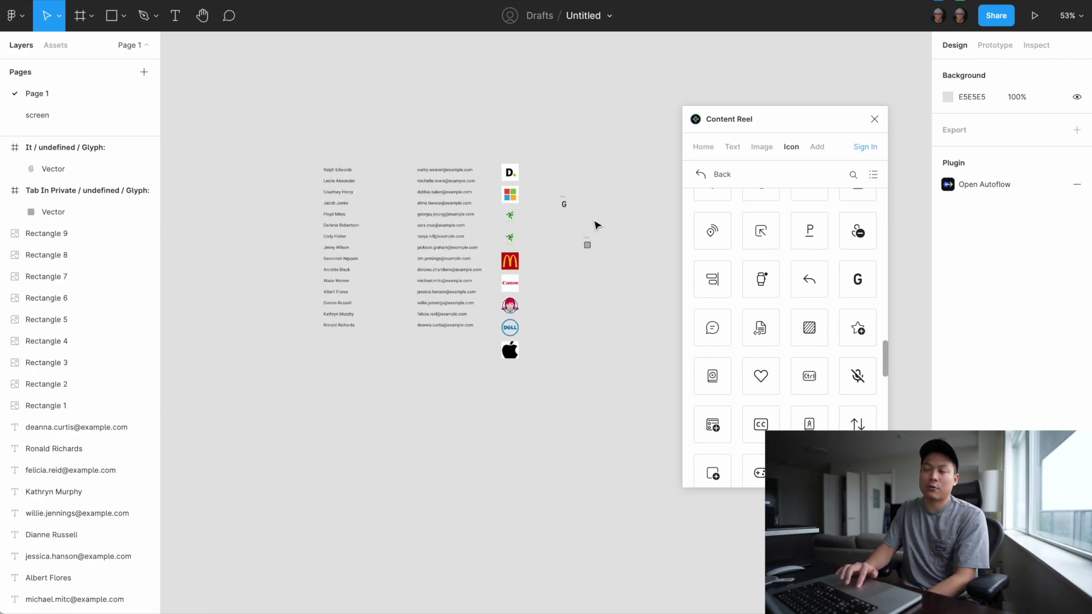
- Delete every object on the canvas and launch the Scale plugin
drag(200, 125, 639, 446)
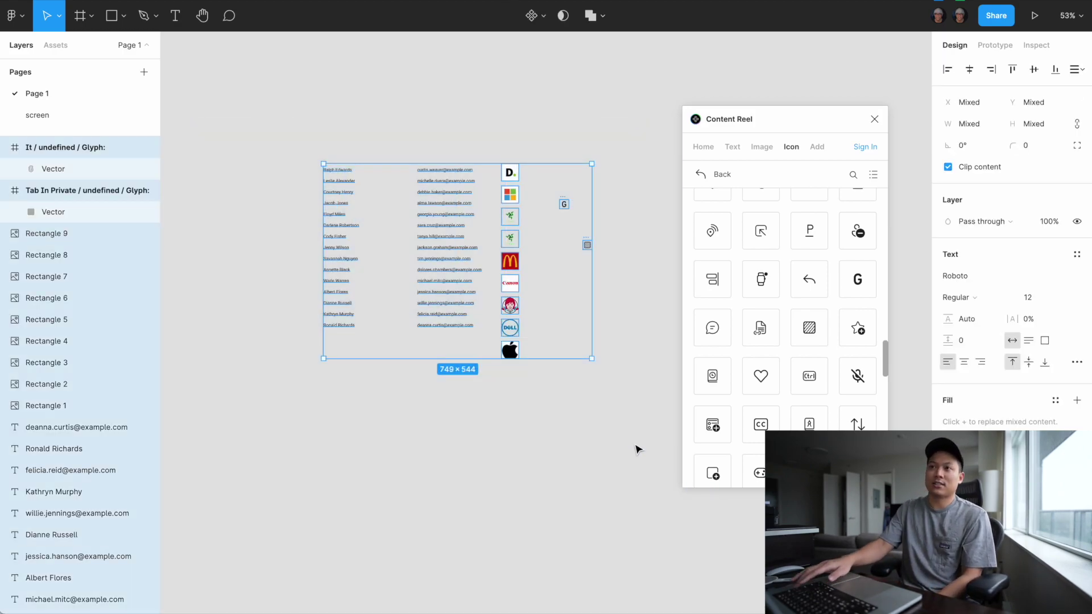
key(Delete)
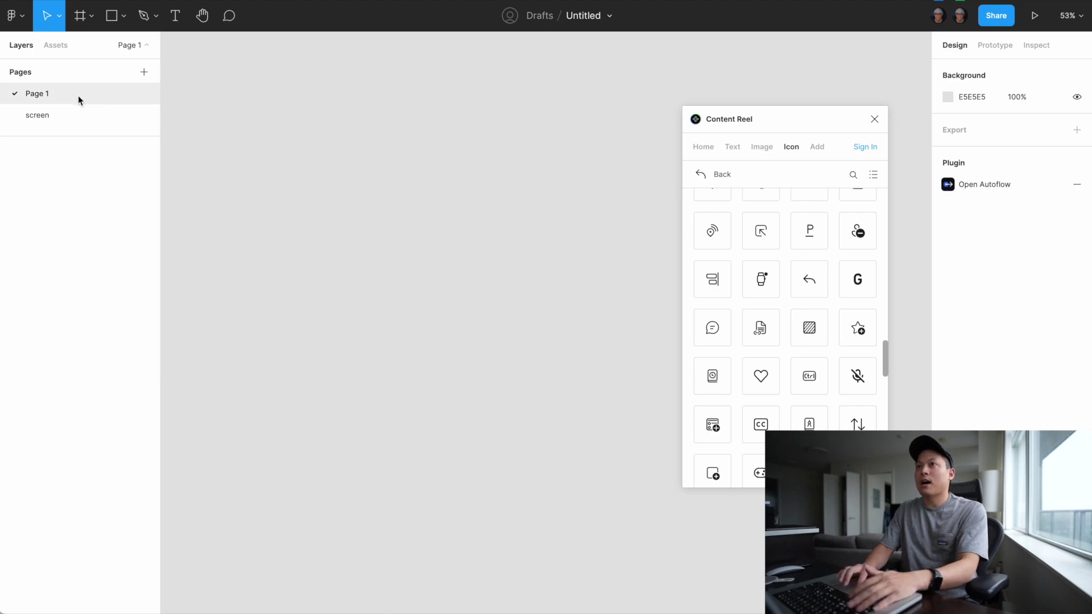
click(12, 26)
mouse_move(90, 226)
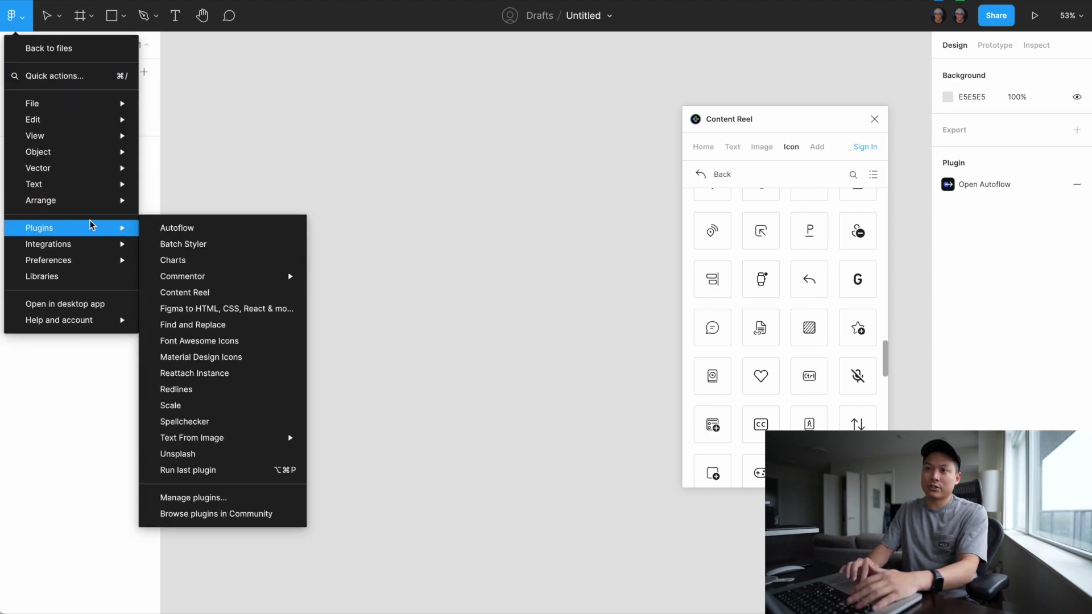
click(184, 407)
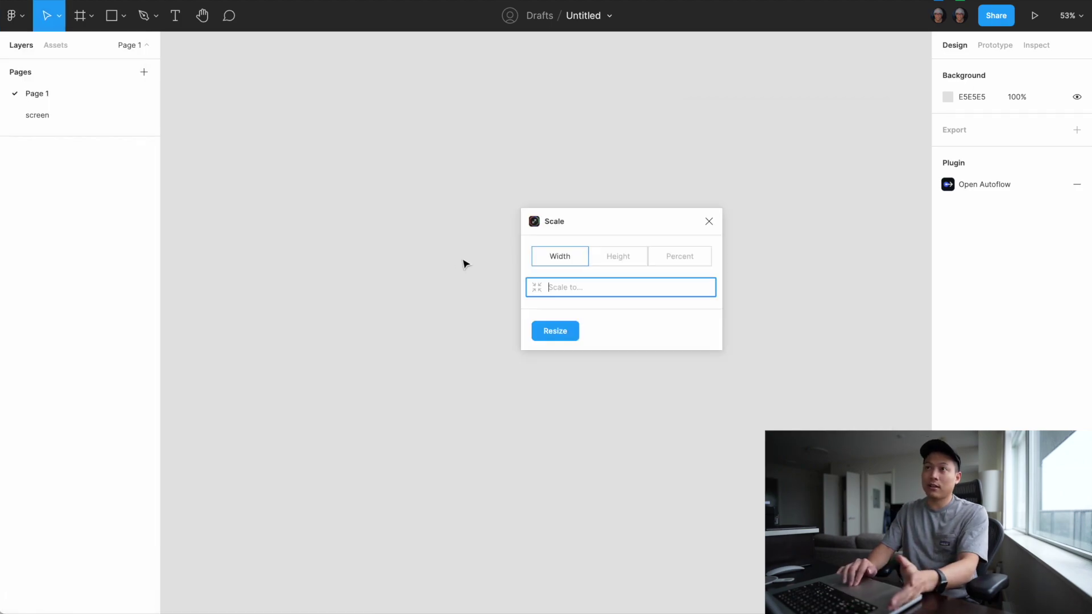
click(115, 20)
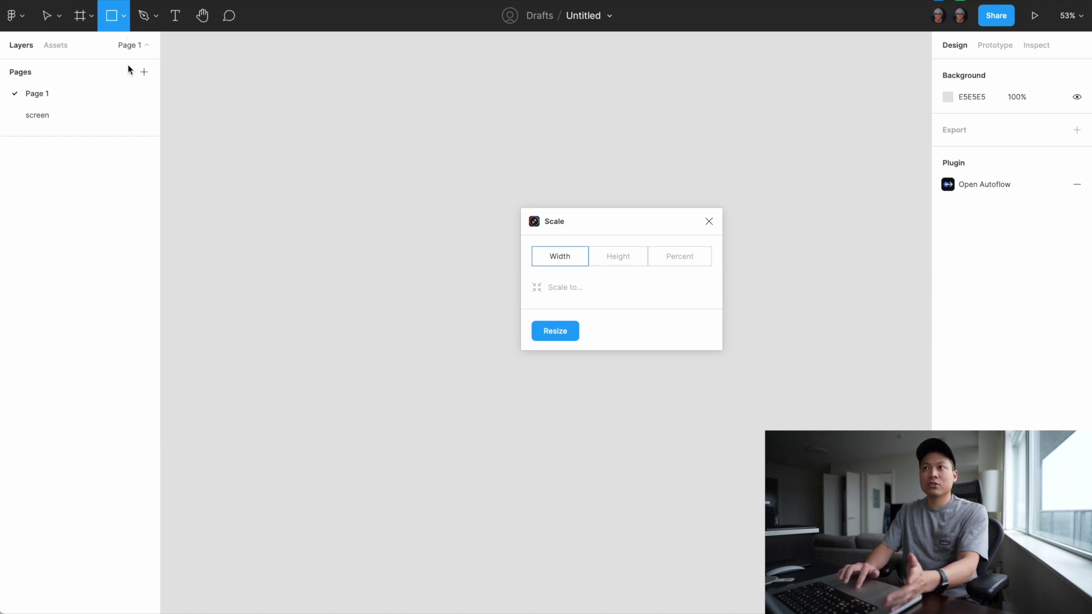
click(125, 12)
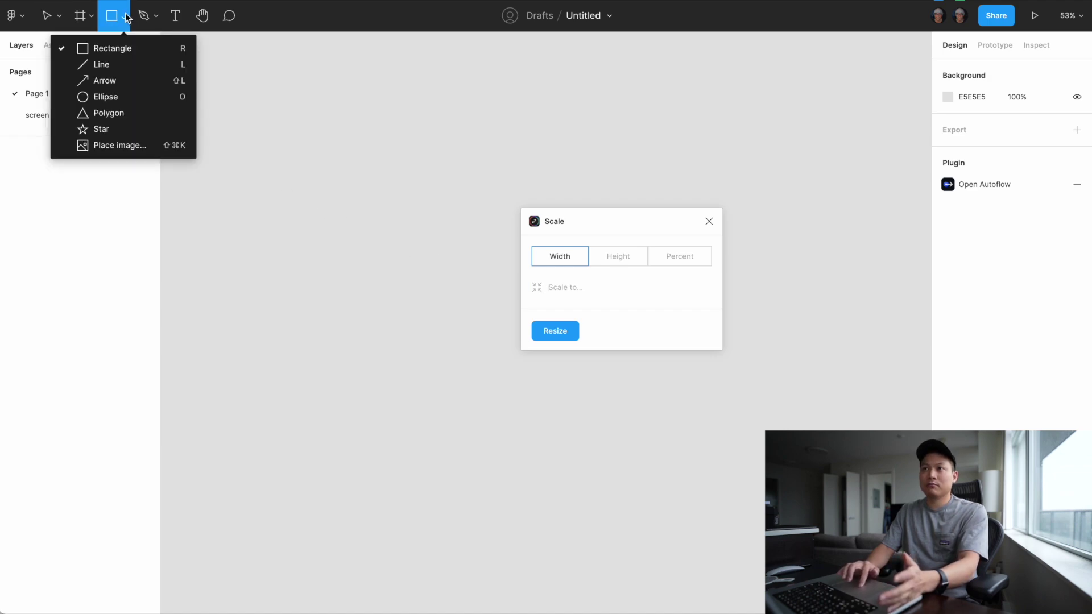
- Draw a large star and give it a black outline with stroke weight 10
click(99, 128)
drag(327, 174, 547, 393)
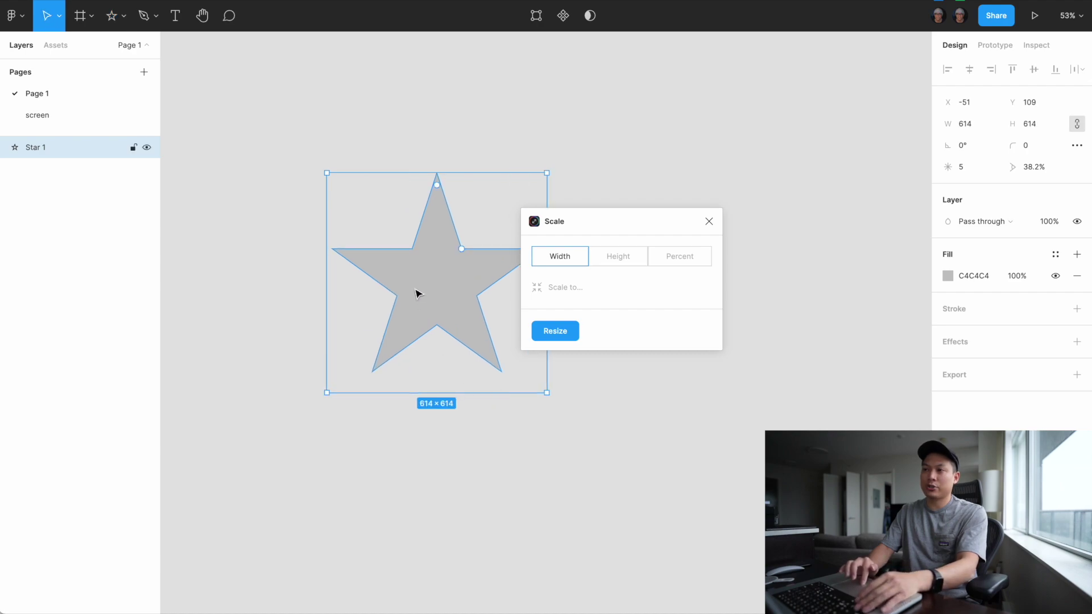
drag(418, 393, 419, 488)
scroll(419, 487, down, 3)
scroll(420, 490, down, 3)
scroll(420, 490, right, 2)
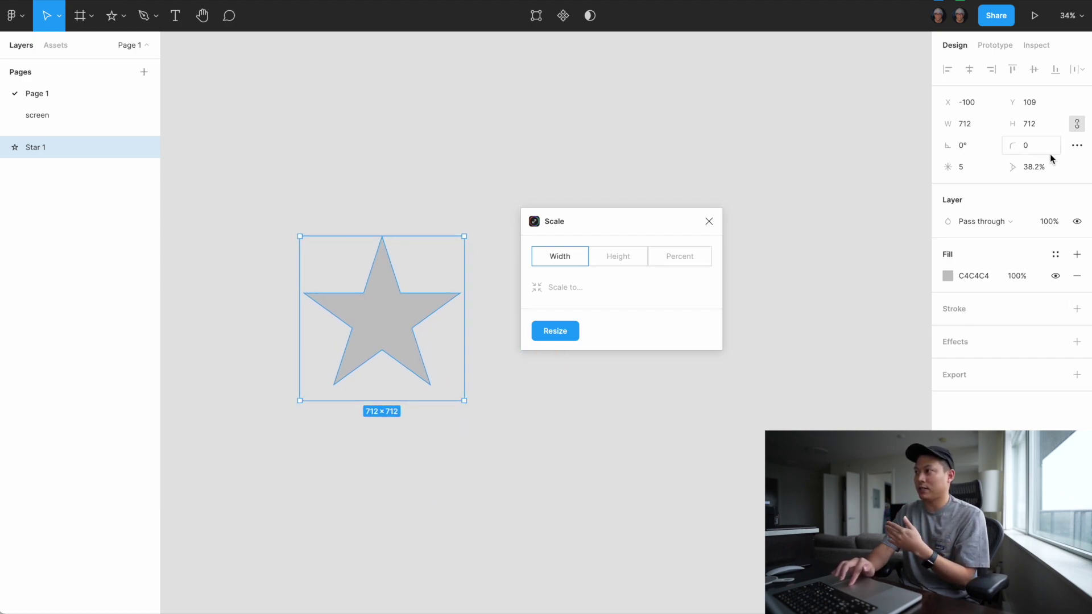
click(1077, 310)
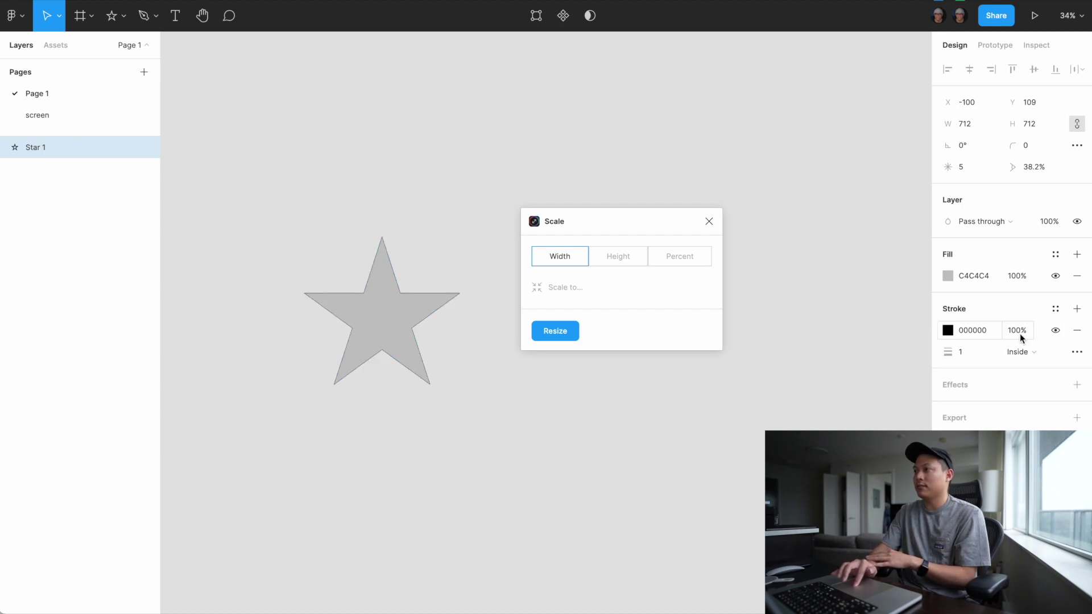
click(967, 347)
text(3)
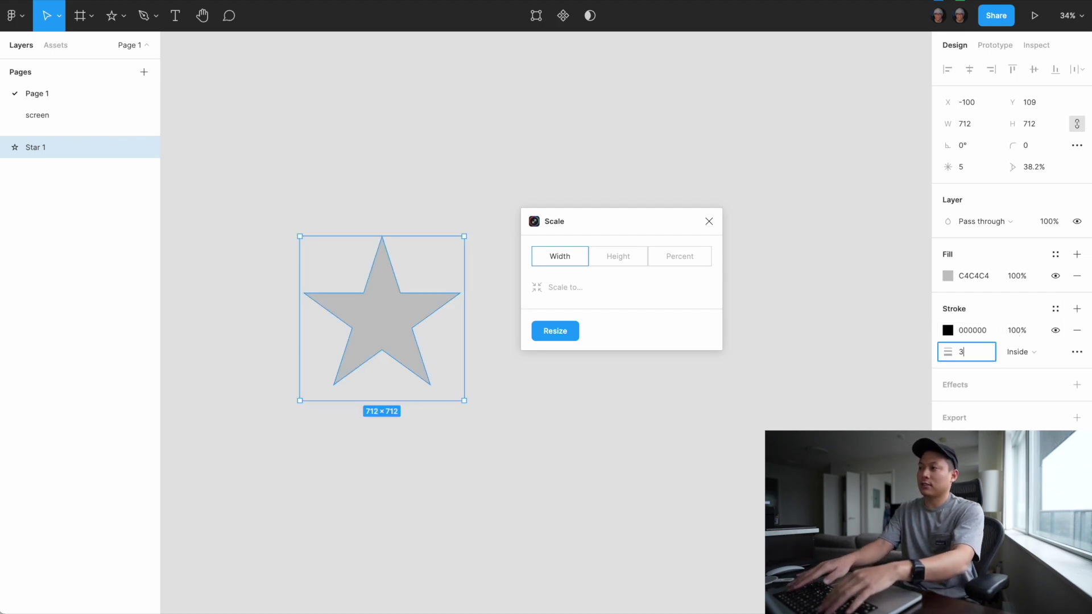
key(Return)
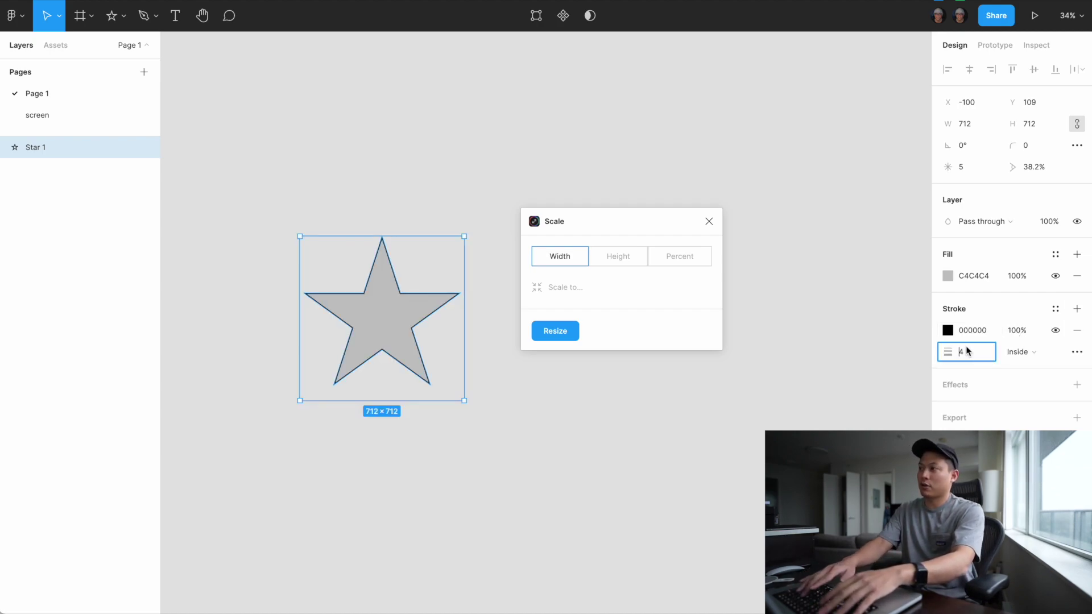
text(10)
key(Return)
- Resize the outlined star to 247×247, undoing an accidental vertical stretch
click(453, 442)
click(378, 320)
scroll(379, 321, down, 2)
scroll(378, 319, down, 2)
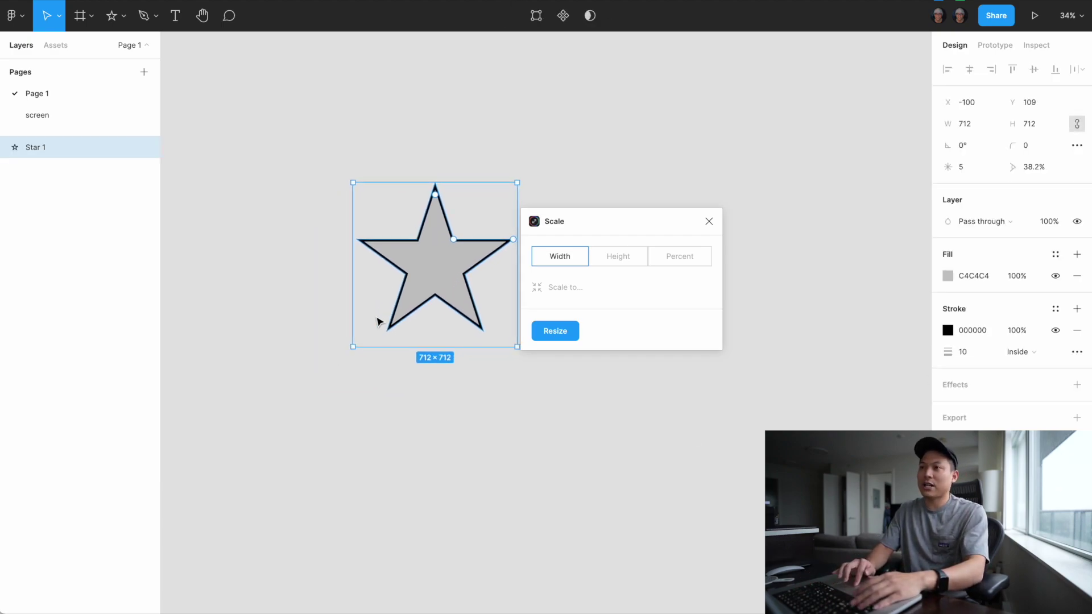
scroll(381, 324, right, 3)
scroll(378, 322, up, 3)
drag(368, 374, 370, 193)
click(400, 224)
scroll(400, 224, up, 5)
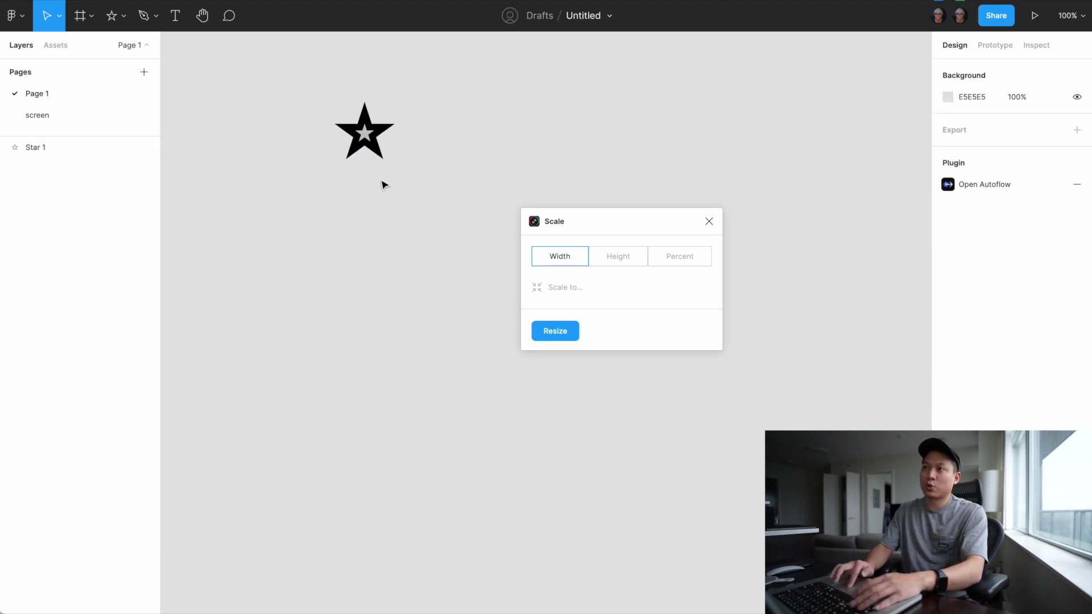
click(361, 151)
drag(359, 164, 360, 268)
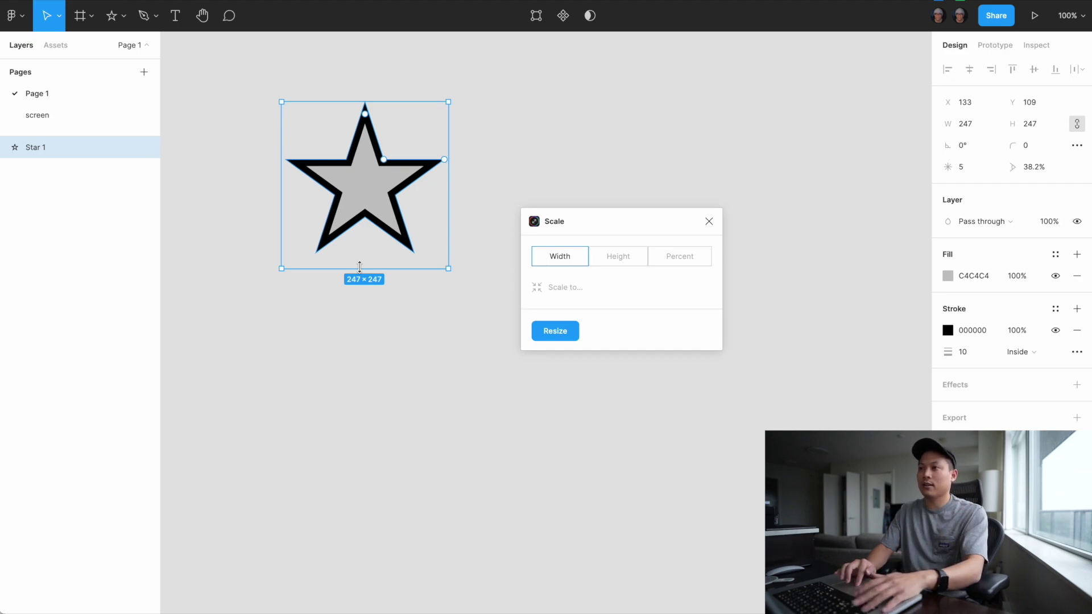
drag(360, 267, 362, 503)
scroll(332, 524, down, 1)
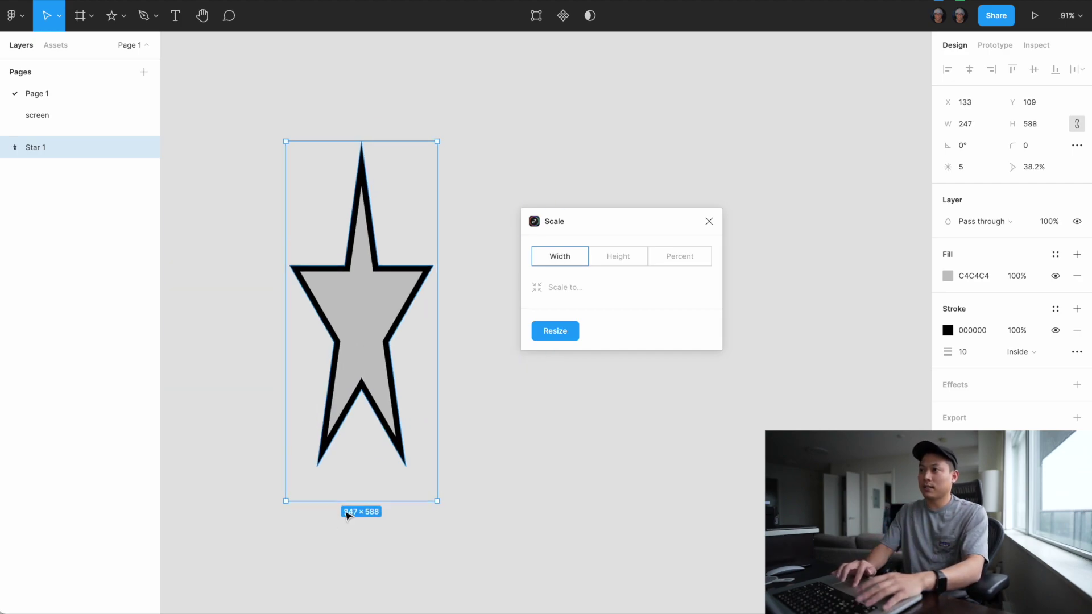
key(super+z)
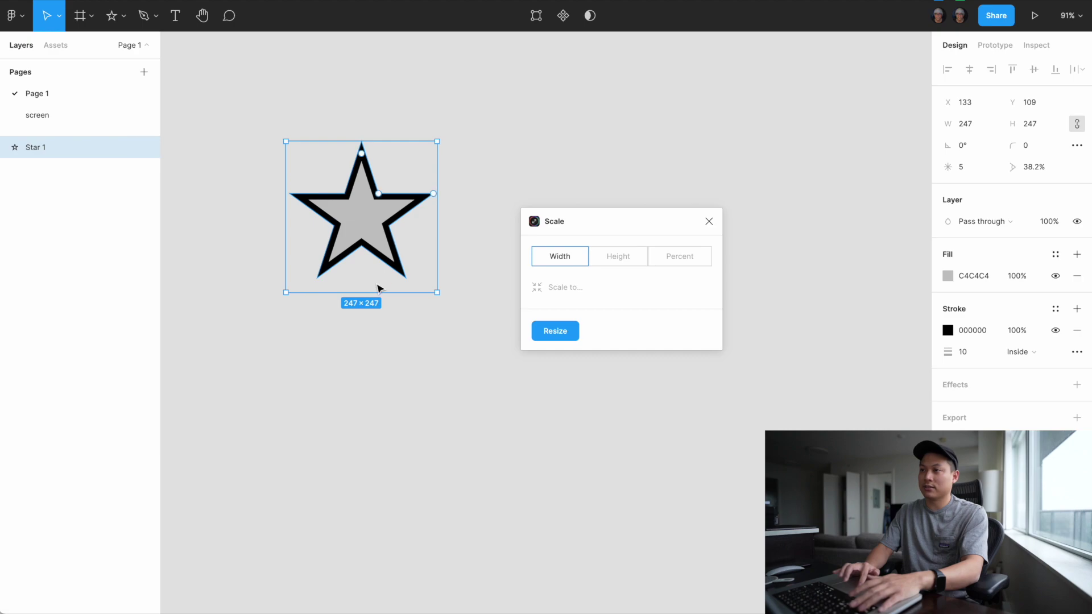
- Scale the star to width 100 with the Scale plugin, shrinking its stroke to 4.05
click(576, 286)
text(1)
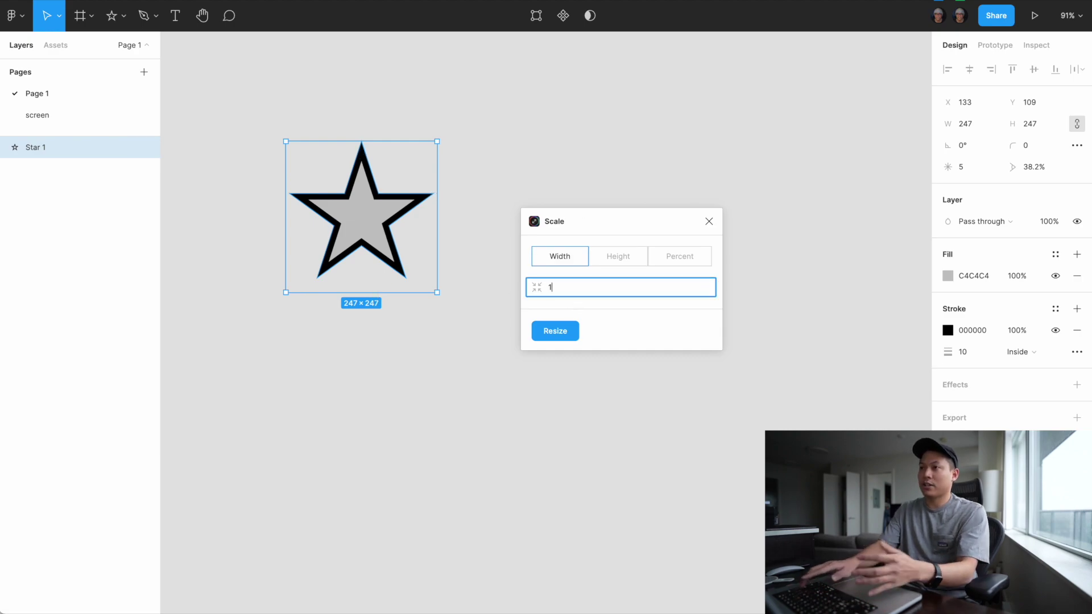
key(Return)
scroll(299, 157, up, 5)
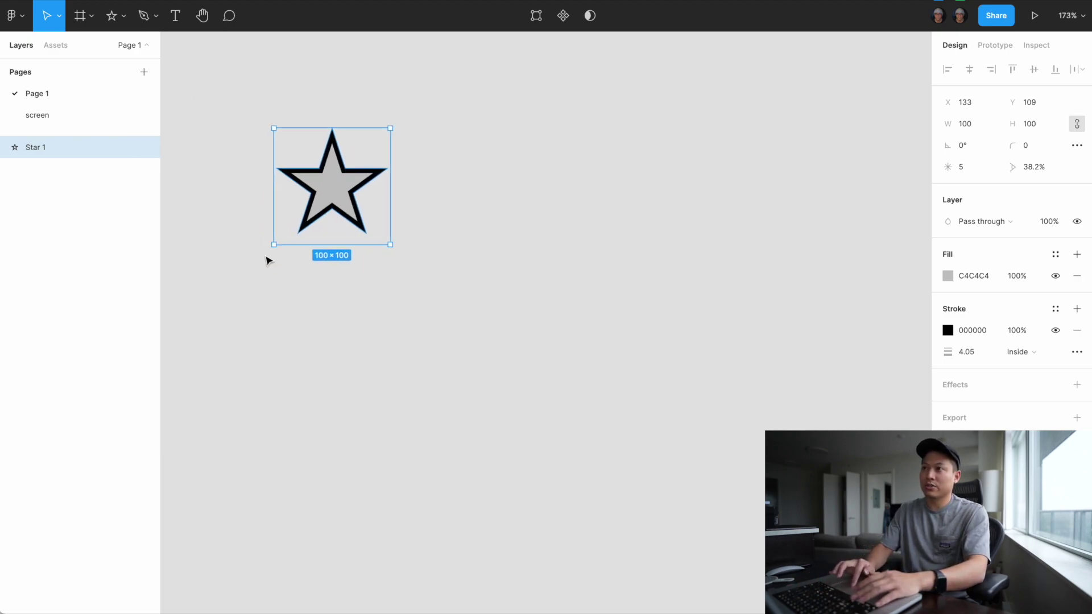
scroll(266, 256, left, 3)
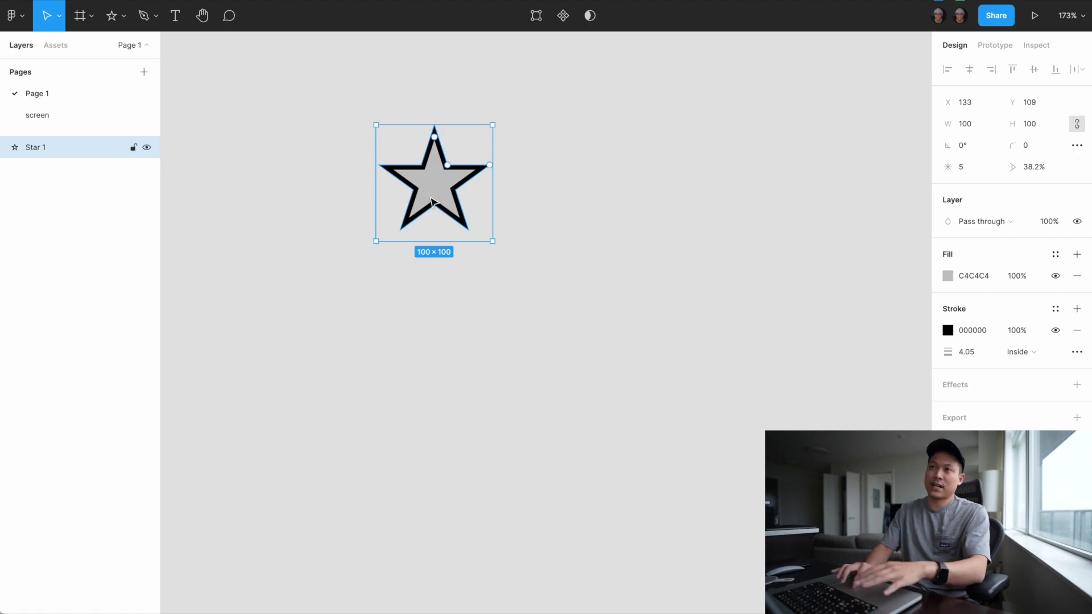
- Draw Frame 1, move the star into it, and shrink the frame around the star
click(92, 23)
click(80, 44)
drag(539, 67, 792, 369)
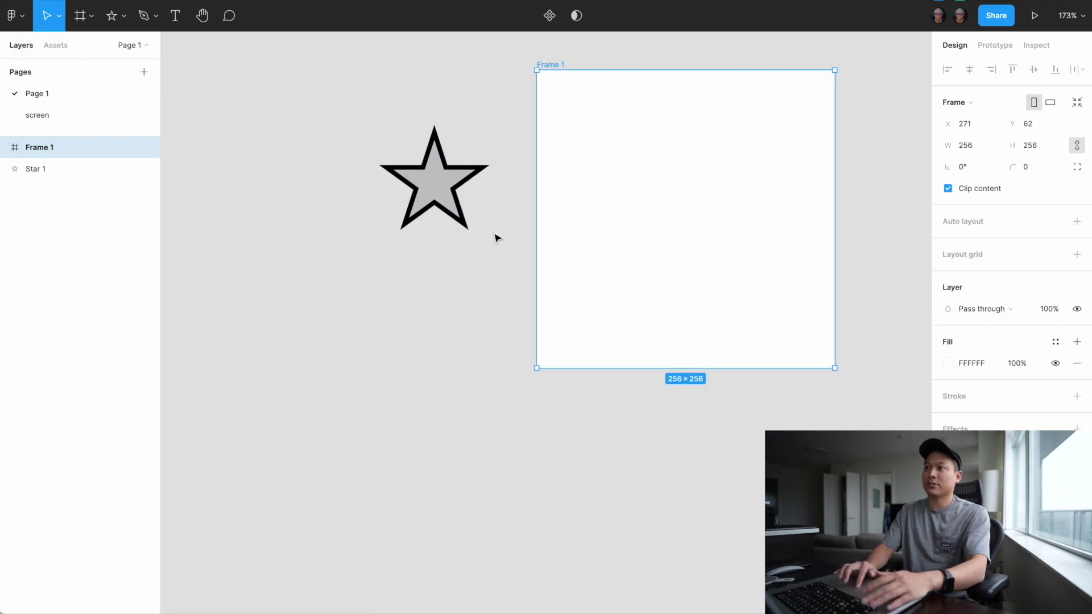
drag(414, 195, 670, 205)
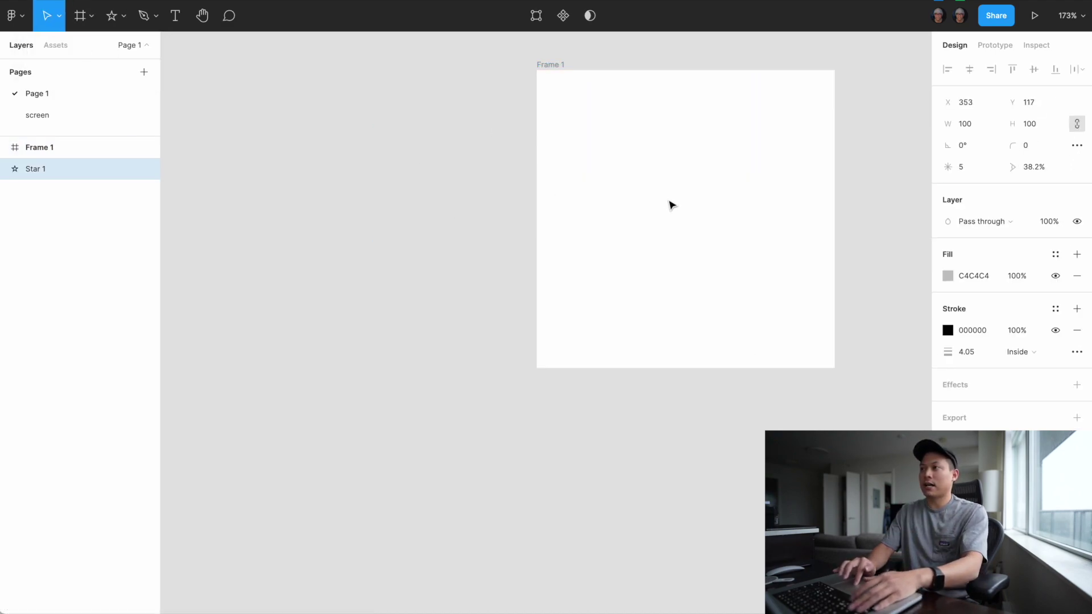
click(538, 66)
drag(535, 68, 552, 155)
- Scale Frame 1 and its star to a width of 1440 with the Scale plugin
click(12, 15)
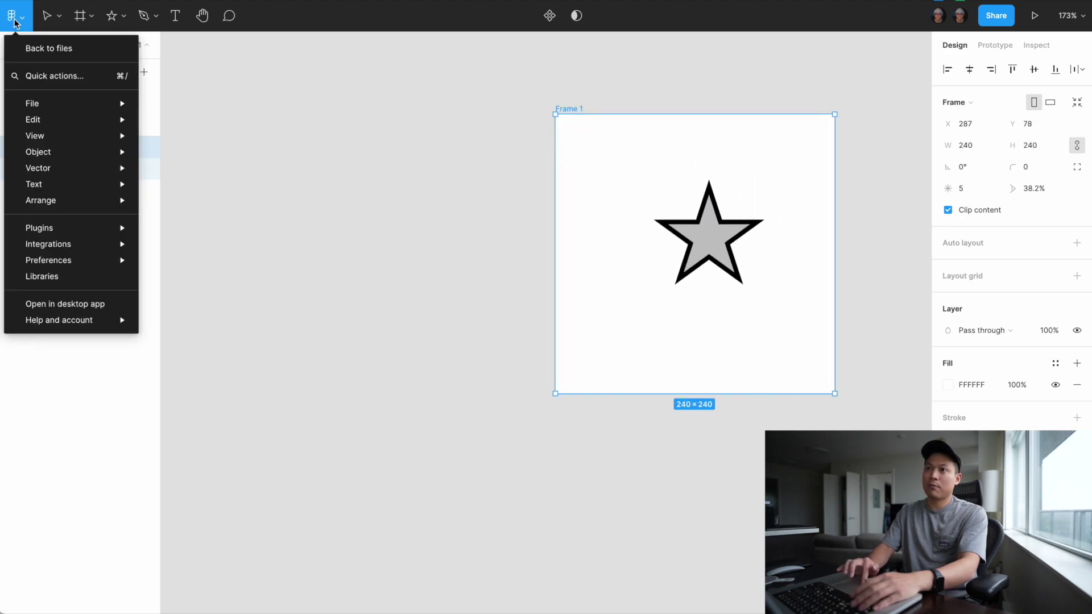
mouse_move(38, 227)
click(171, 405)
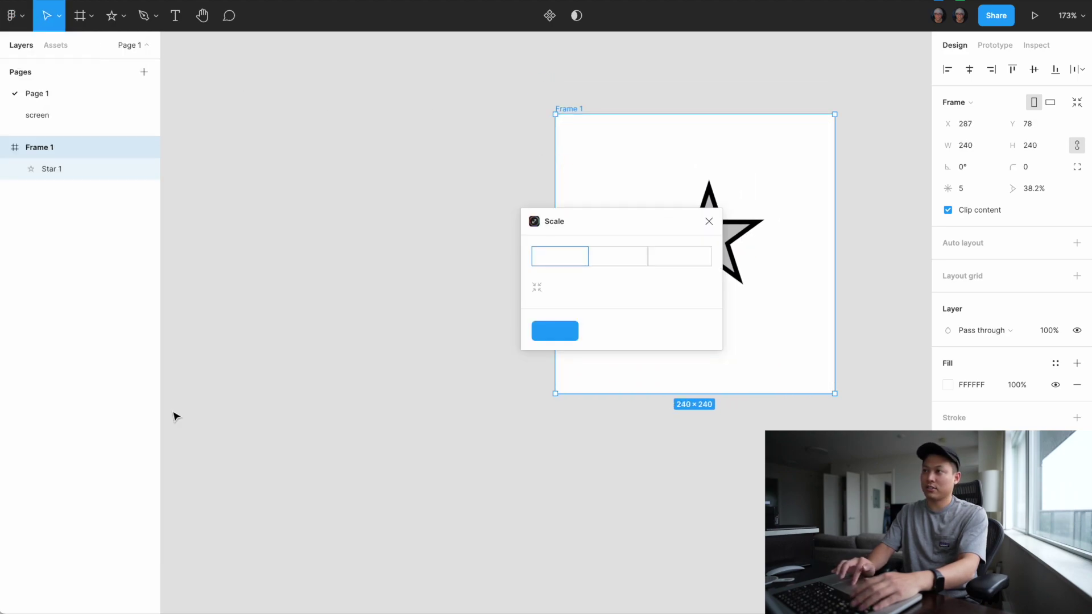
drag(590, 227, 415, 336)
click(398, 388)
text(1)
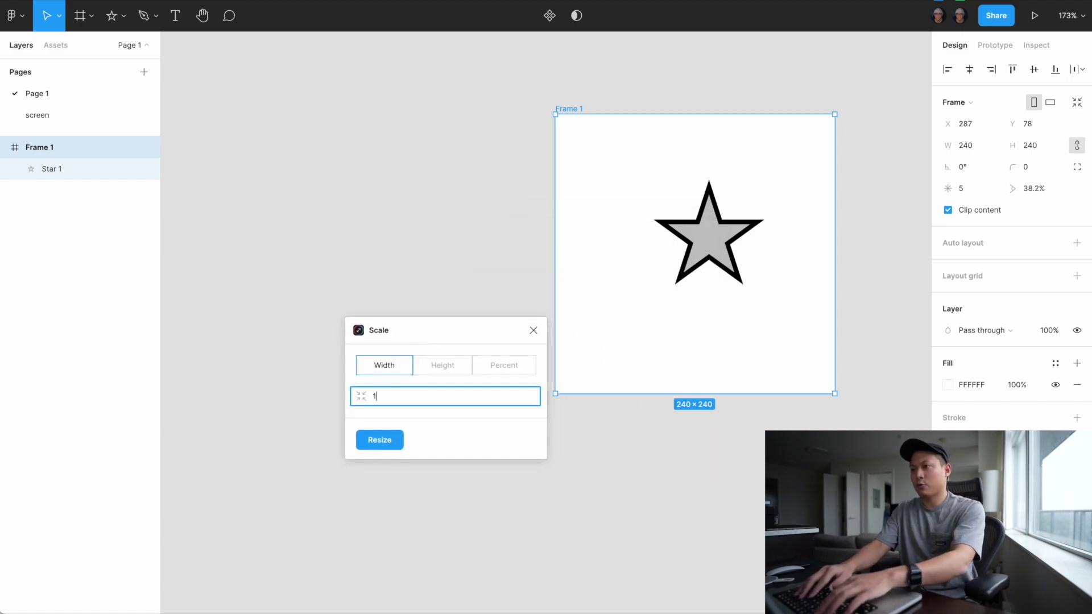
text(440)
key(Return)
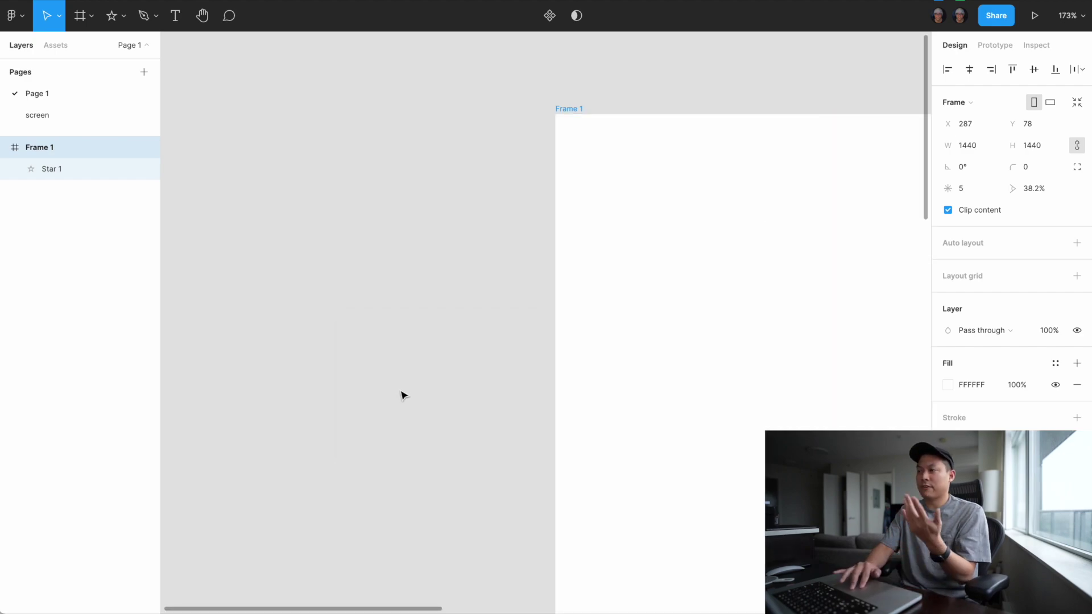
- Check the enlarged 600×600 star, then delete Frame 1
scroll(341, 293, down, 5)
scroll(341, 293, down, 3)
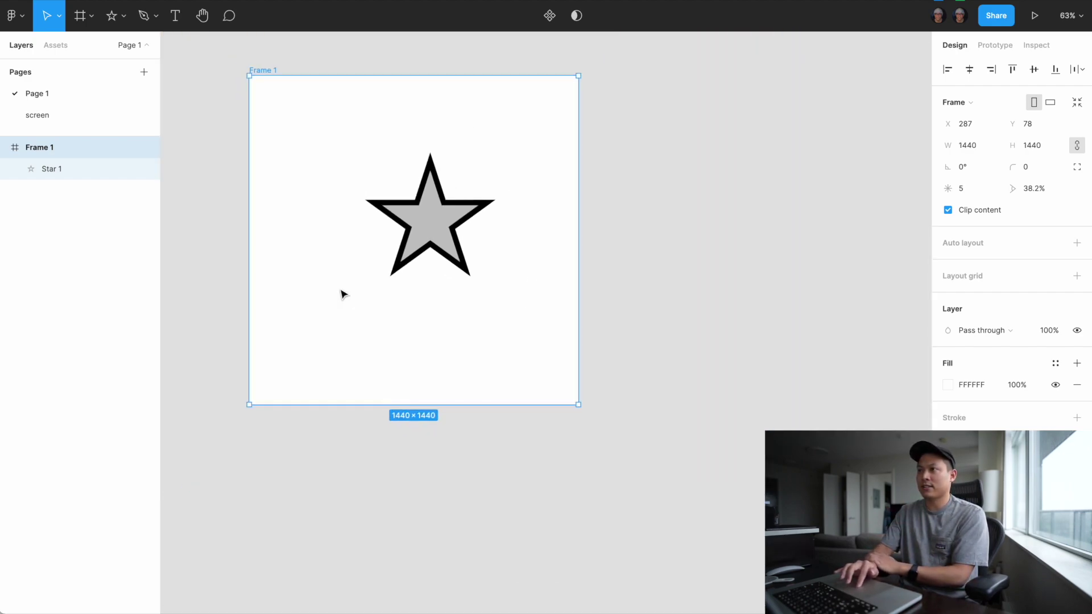
scroll(356, 275, left, 3)
click(330, 261)
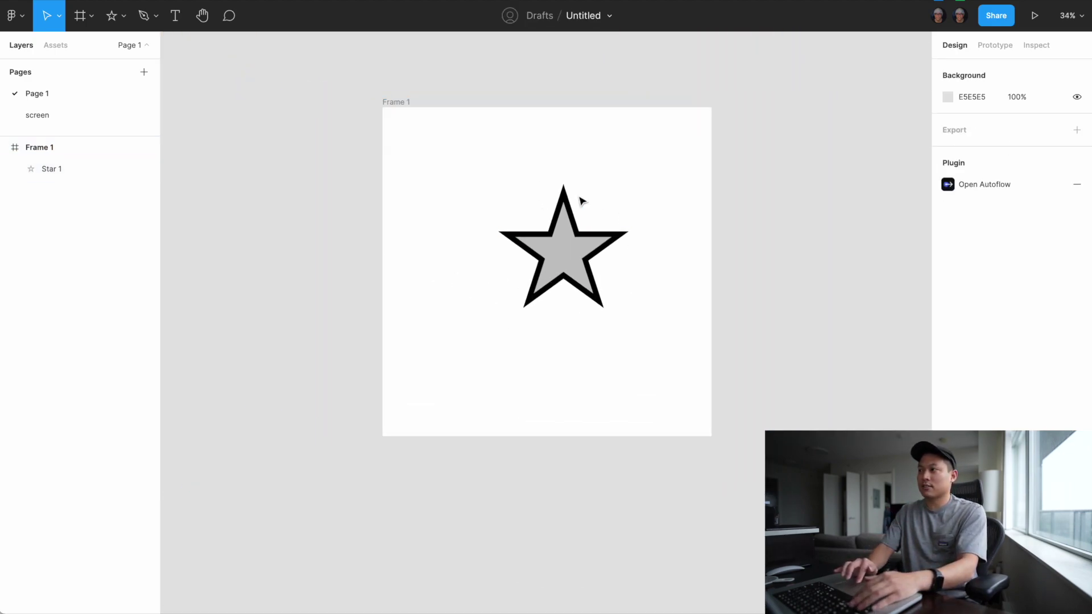
click(586, 251)
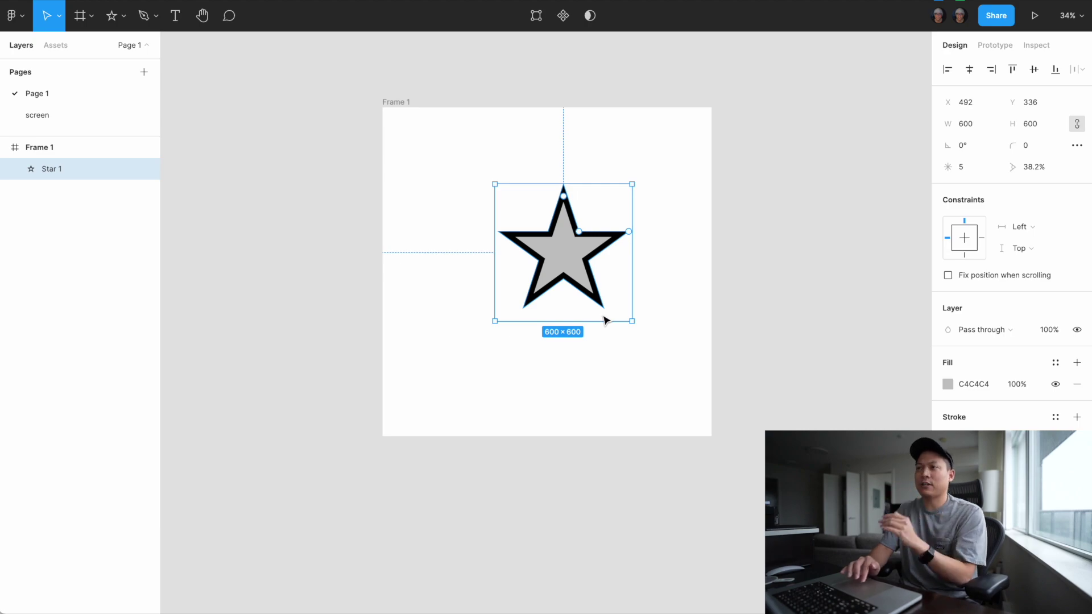
click(393, 103)
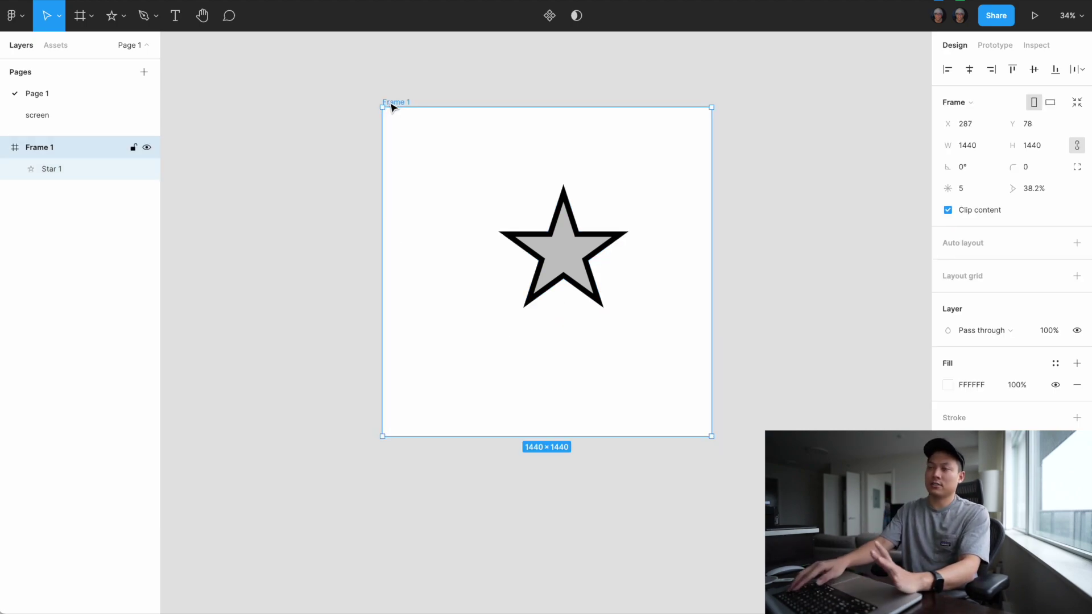
key(Delete)
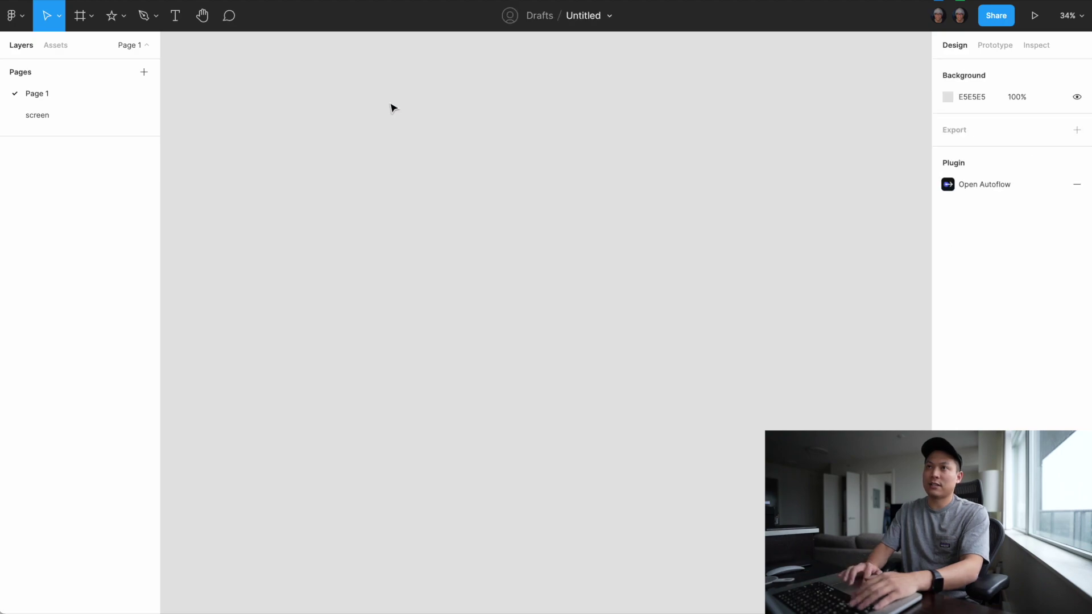
- Switch to the screen page and select the IP Configuration screenshot
click(17, 20)
mouse_move(23, 228)
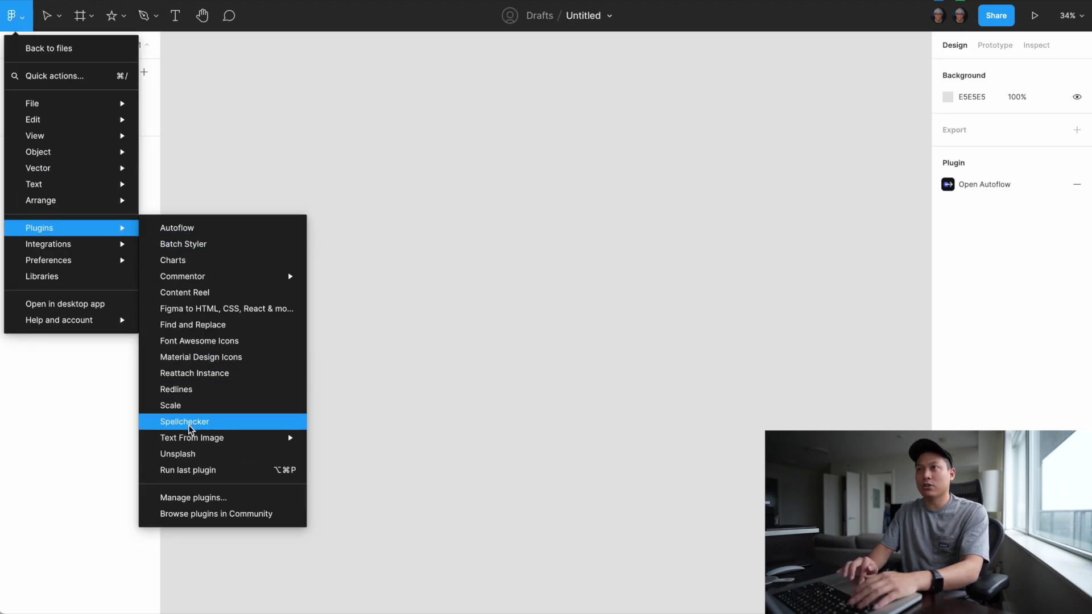
click(539, 225)
click(67, 116)
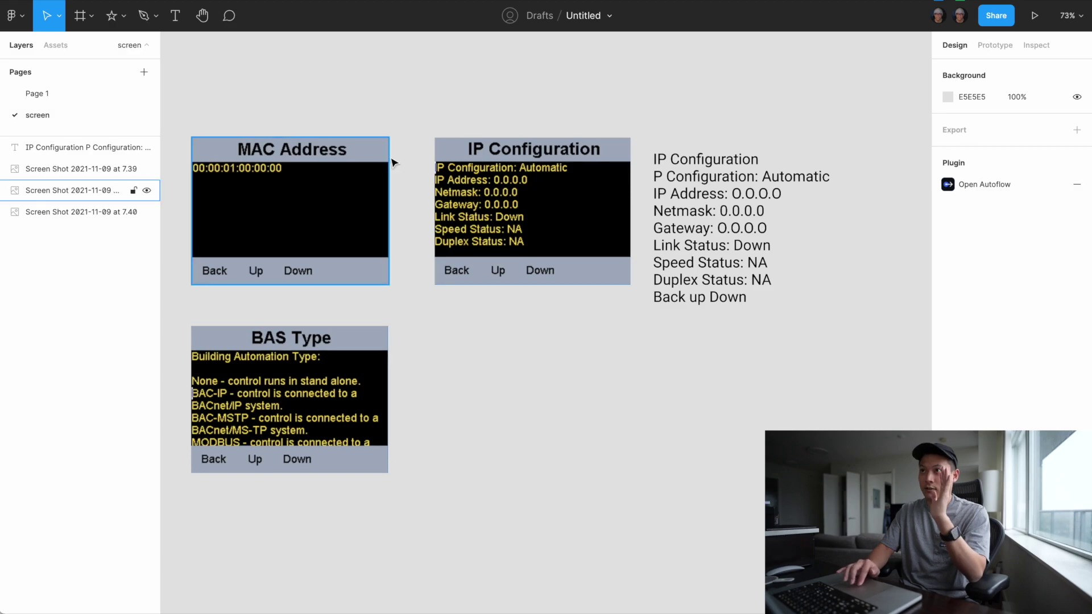
scroll(419, 164, left, 2)
scroll(420, 164, left, 3)
click(610, 165)
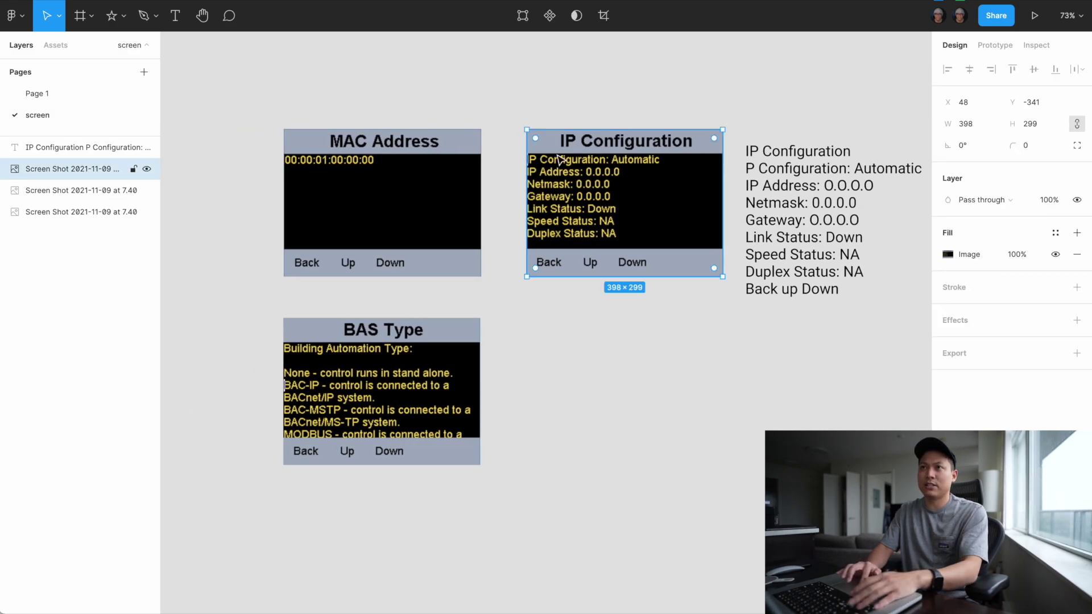
- Delete the extracted IP Configuration text block, leaving only the three screenshots
click(14, 16)
mouse_move(38, 227)
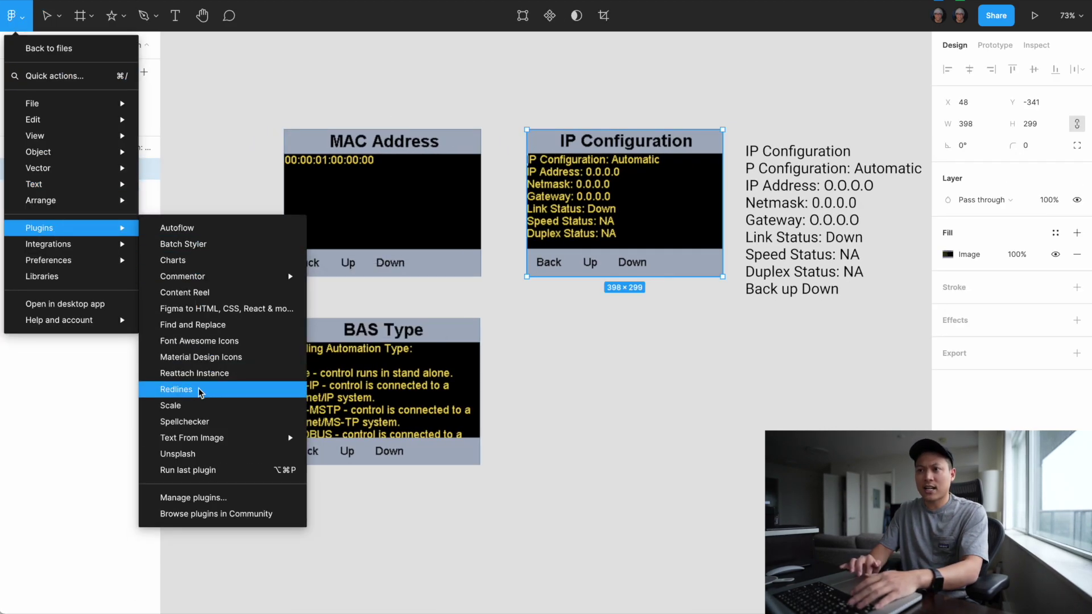
mouse_move(191, 439)
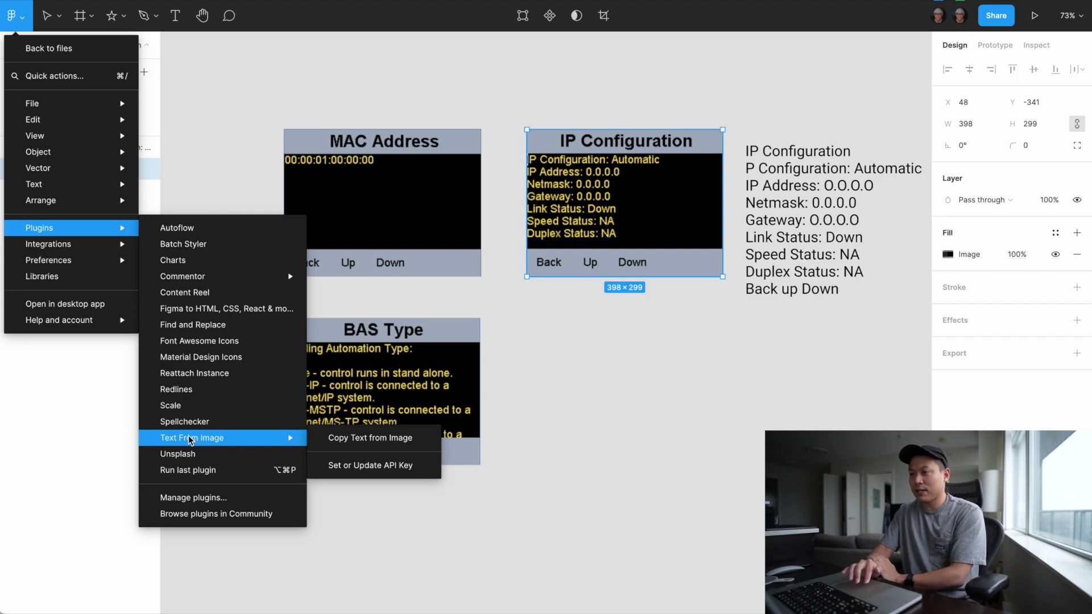
click(759, 224)
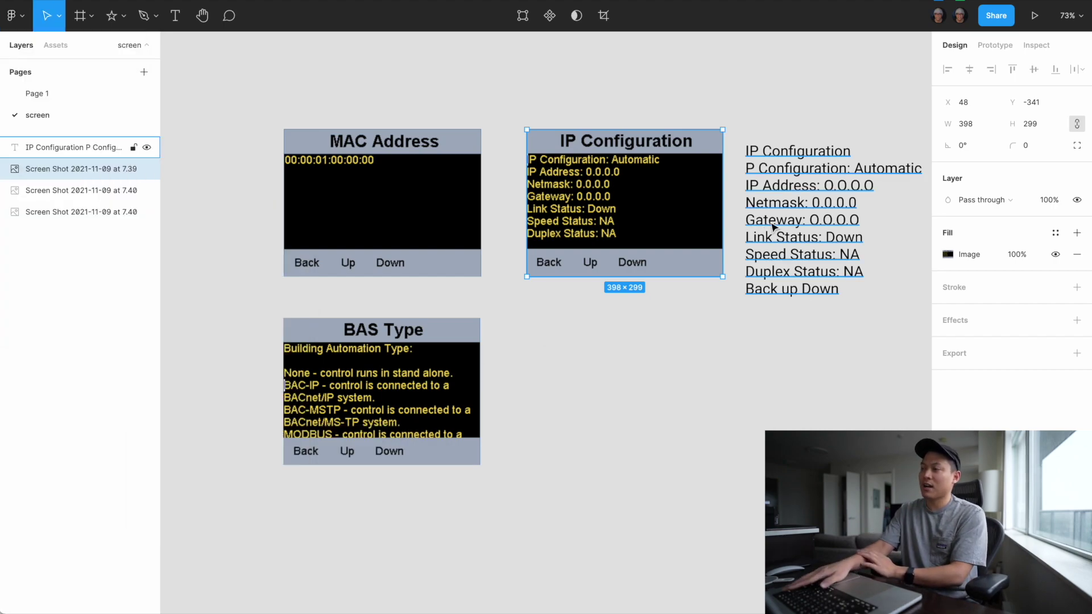
click(774, 228)
key(Delete)
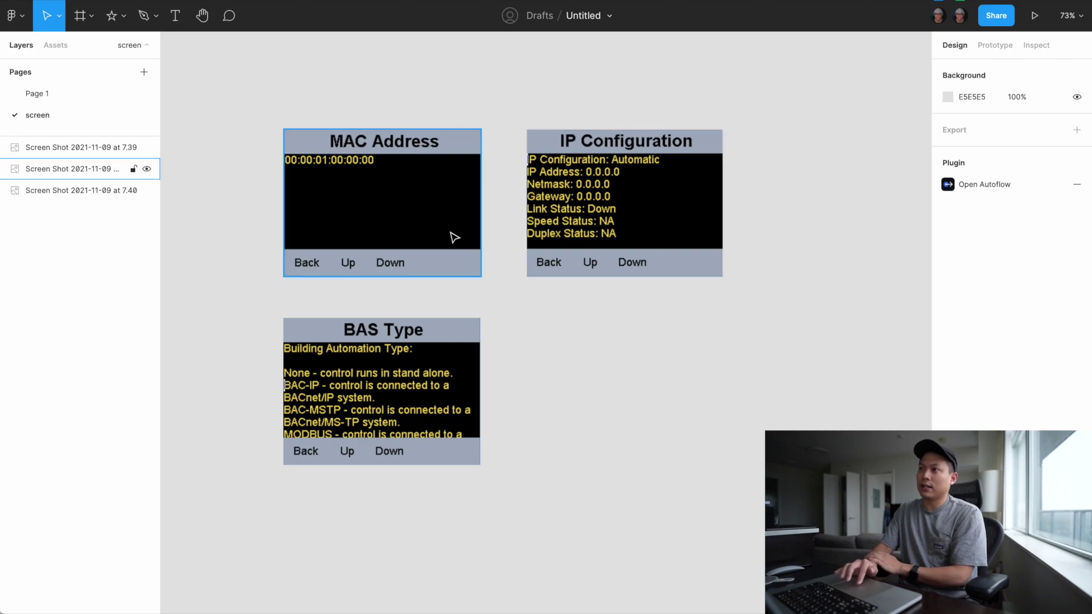
scroll(603, 163, right, 5)
scroll(603, 163, right, 1)
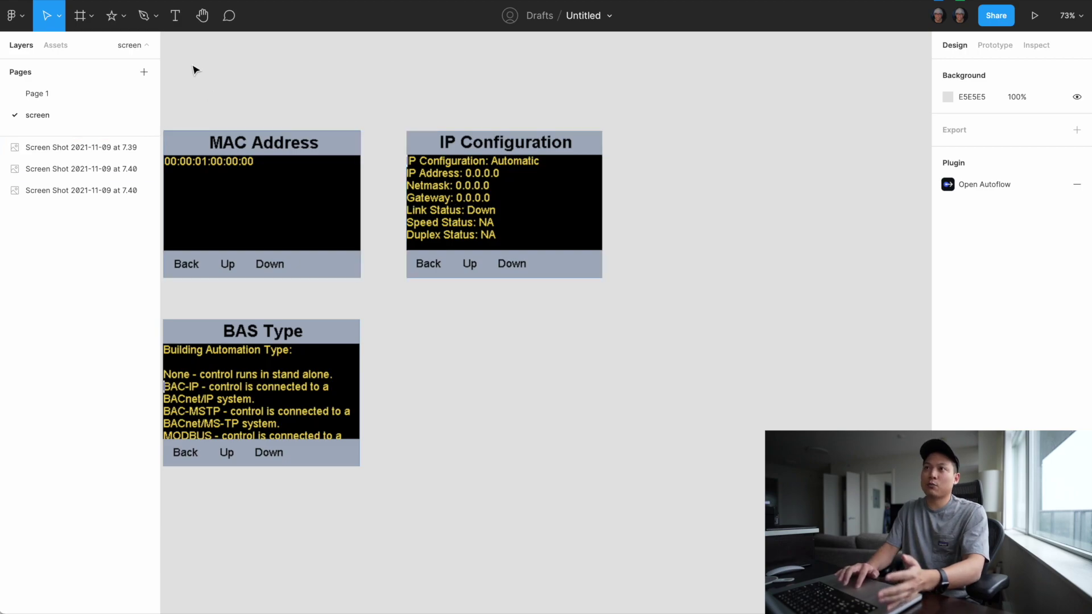
- Add a text label reading 'Ip confi' to the right of the screenshots
click(175, 16)
click(755, 193)
text(Ip confi)
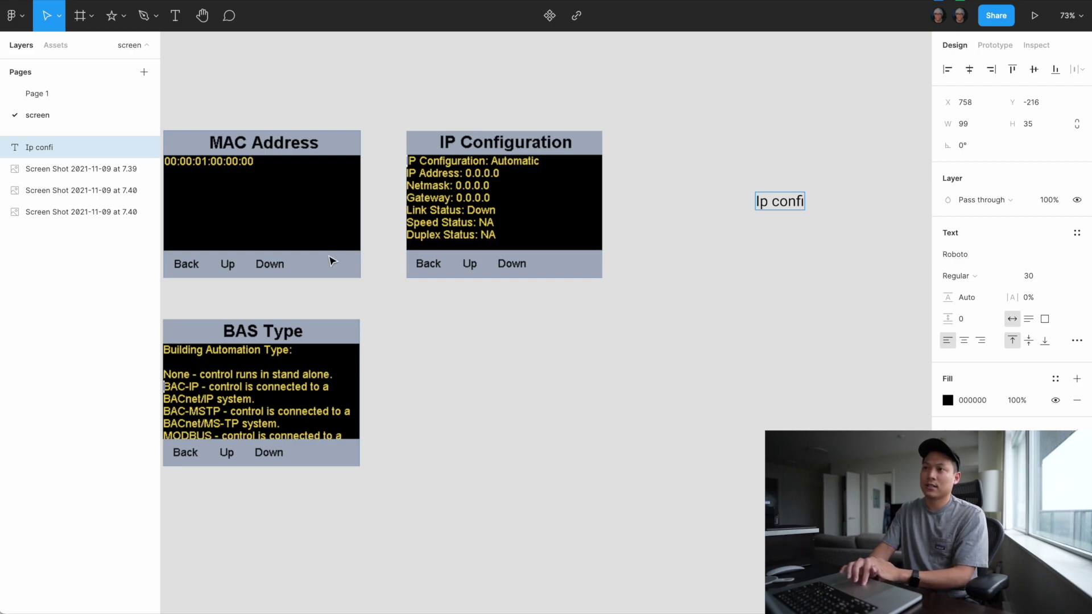
key(Escape)
- Select the IP Configuration screenshot and bring the Figma desktop window into view
click(507, 222)
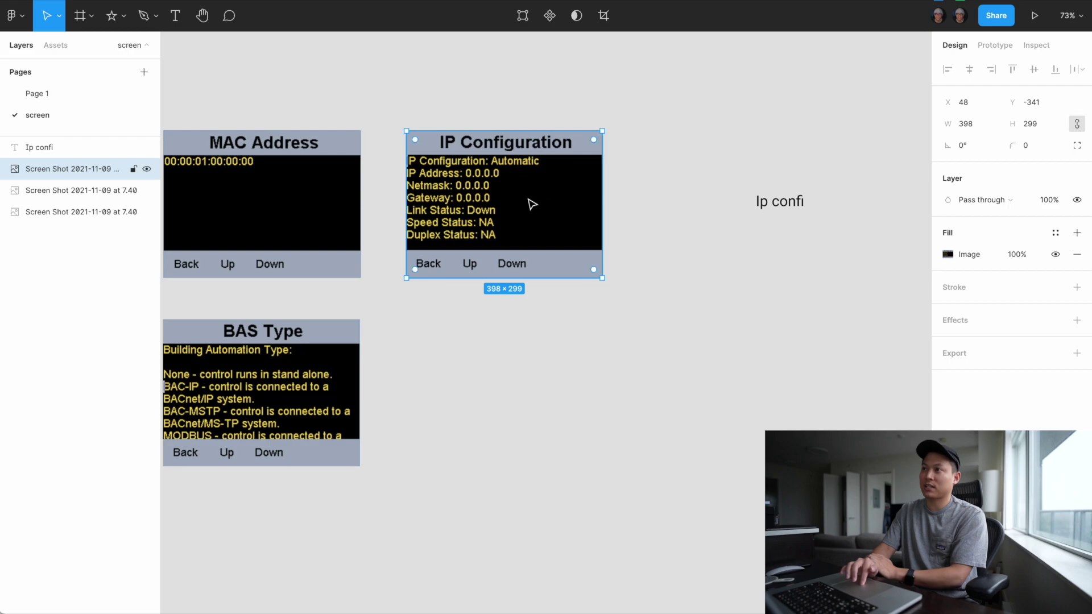
click(763, 206)
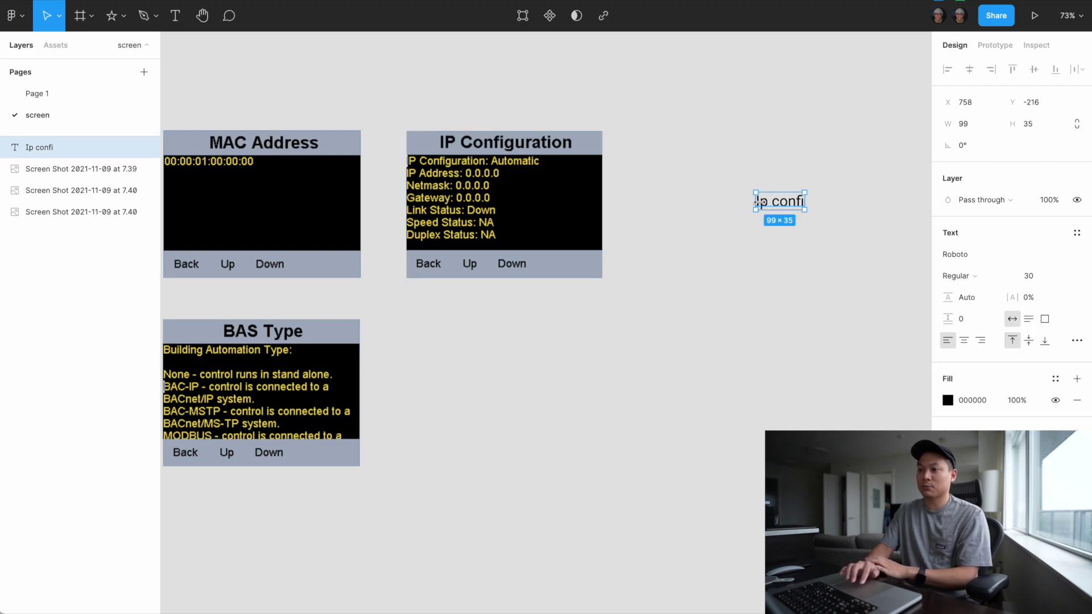
click(484, 208)
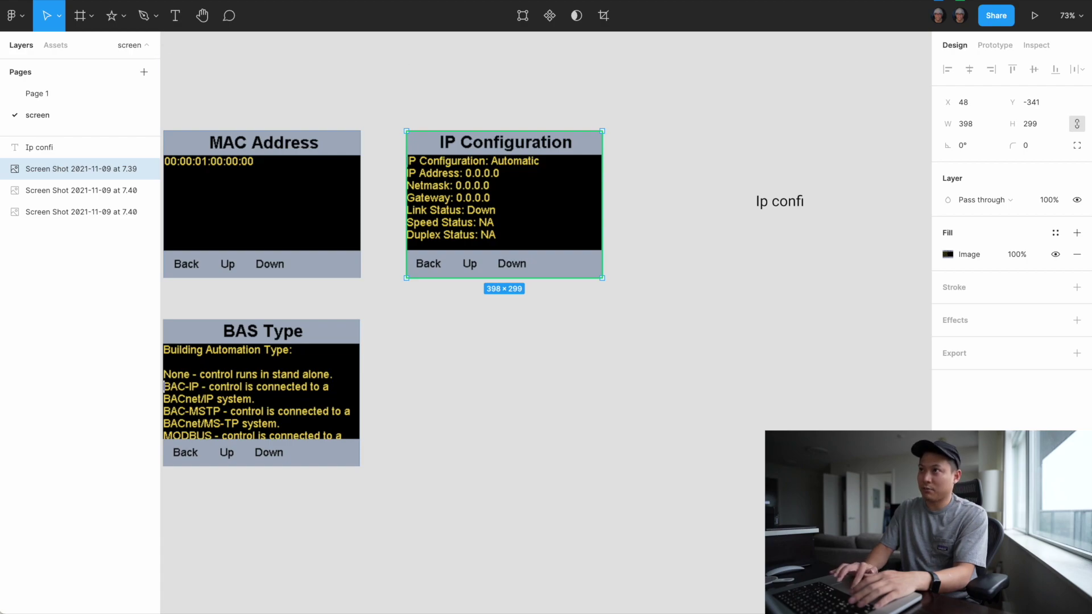
drag(434, 517, 438, 25)
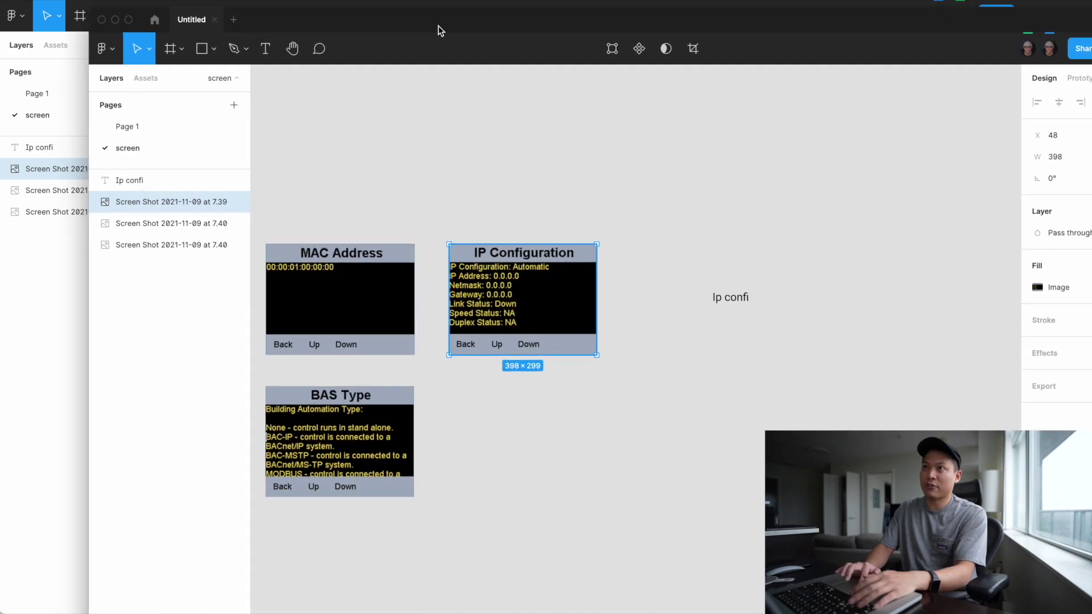
- Copy the IP Configuration screenshot's text with the Text From Image plugin
click(103, 48)
mouse_move(131, 233)
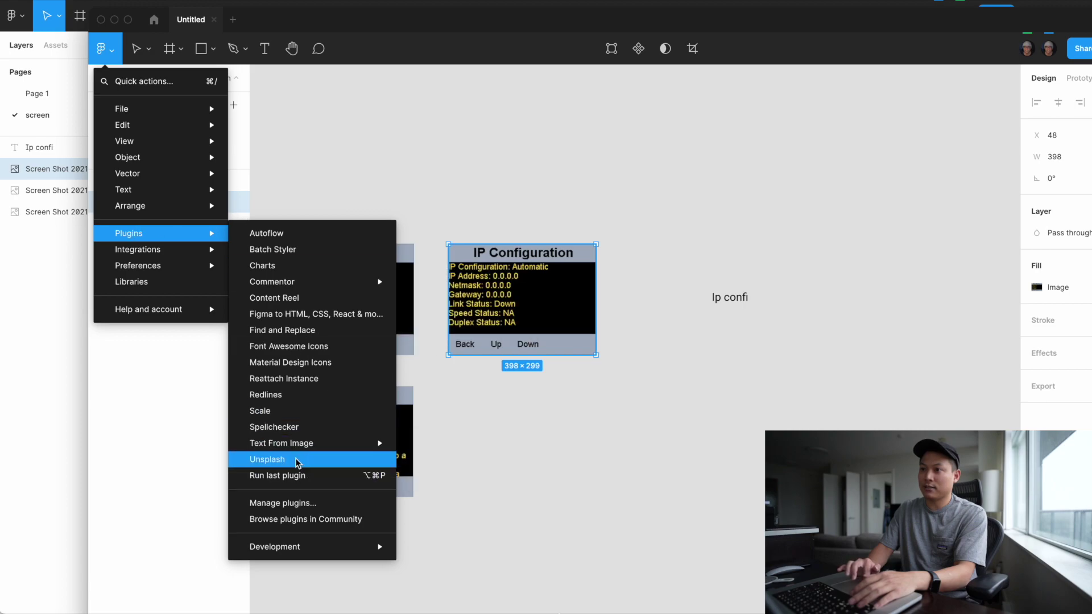
mouse_move(289, 448)
click(494, 443)
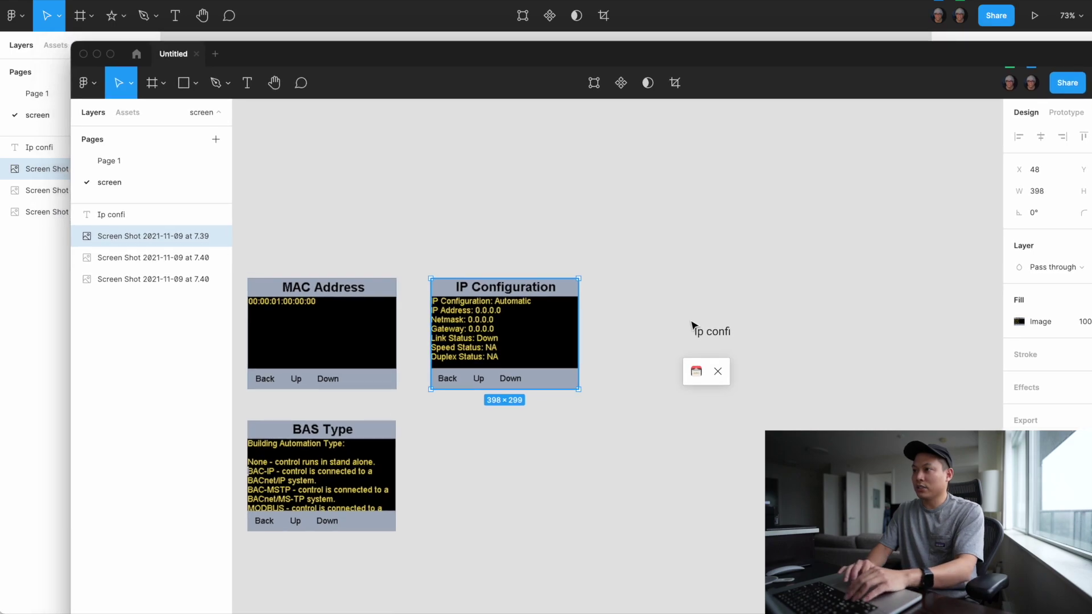
- Paste the extracted text beside the screenshot and delete the 'Ip confi' label
click(646, 382)
scroll(646, 383, down, 4)
scroll(646, 383, right, 2)
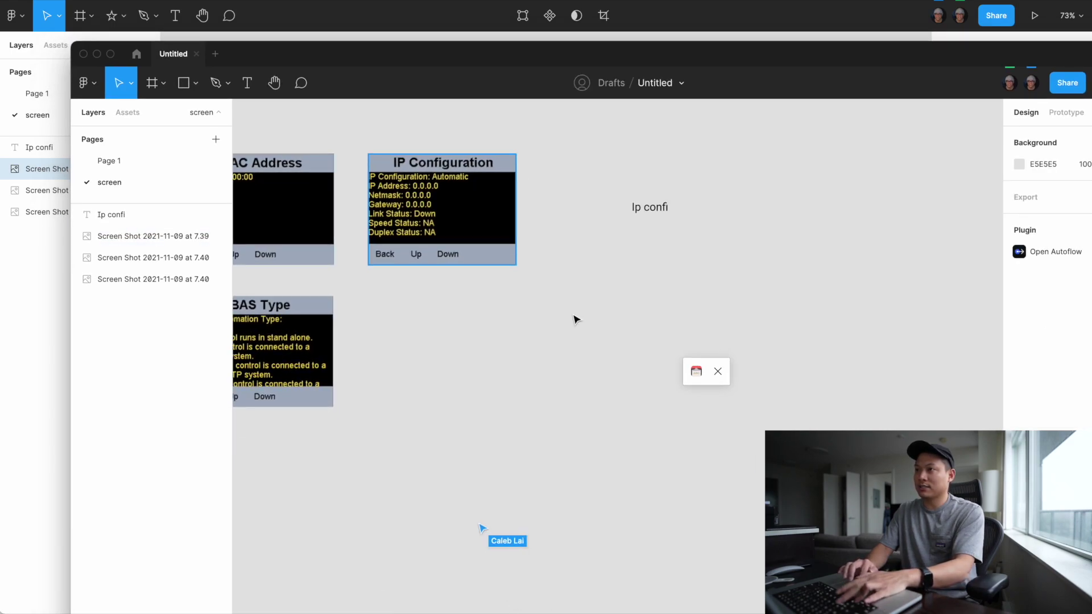
key(super+v)
drag(585, 401, 569, 275)
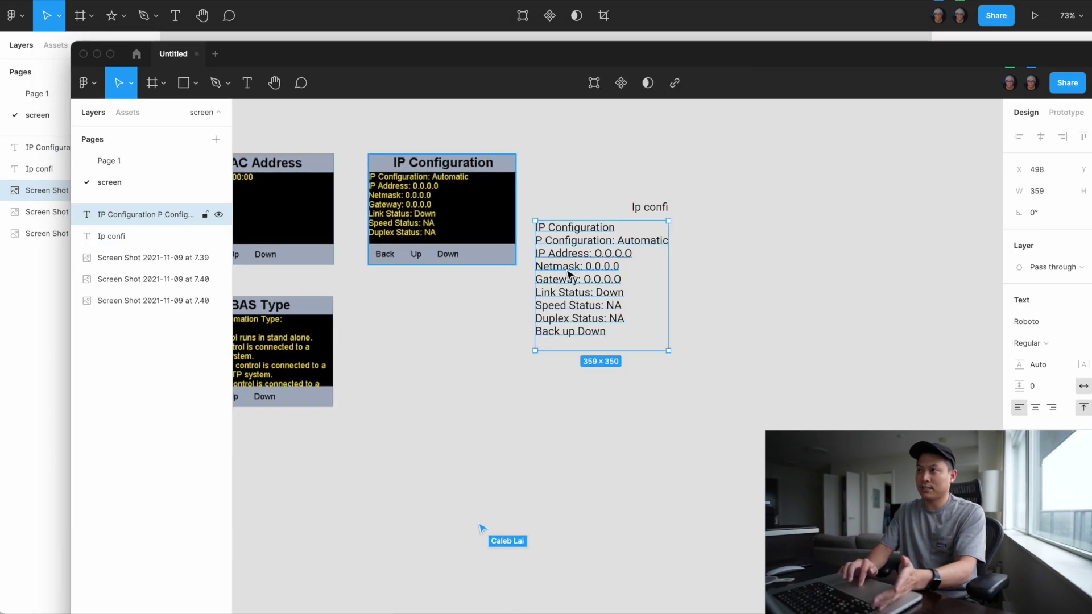
click(648, 207)
key(Delete)
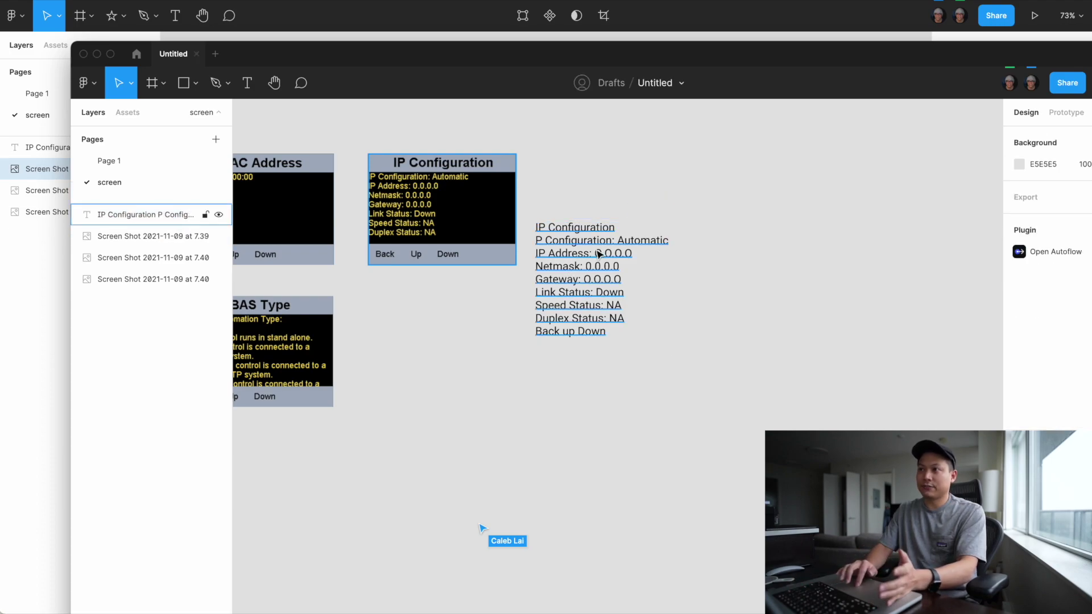